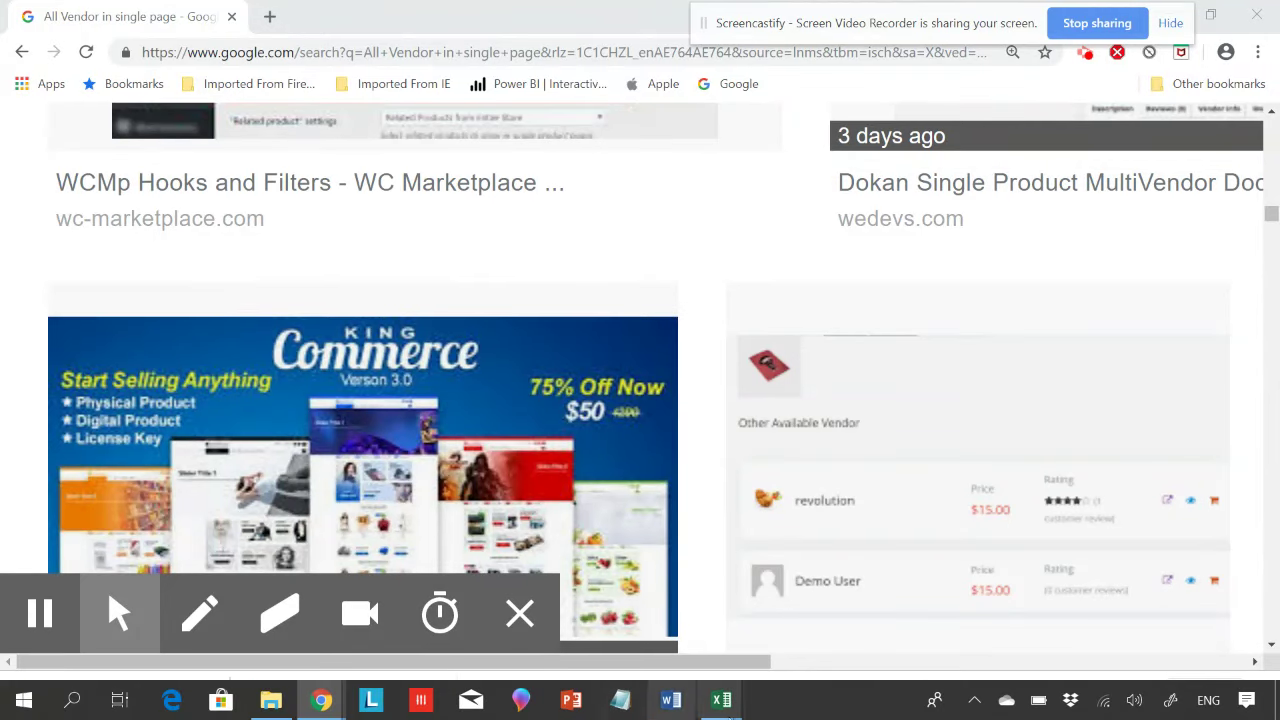
Step: Convert the vendor data A1:X605 into Table1 with headers and load it into Power Query Editor
mouse_move(725, 703)
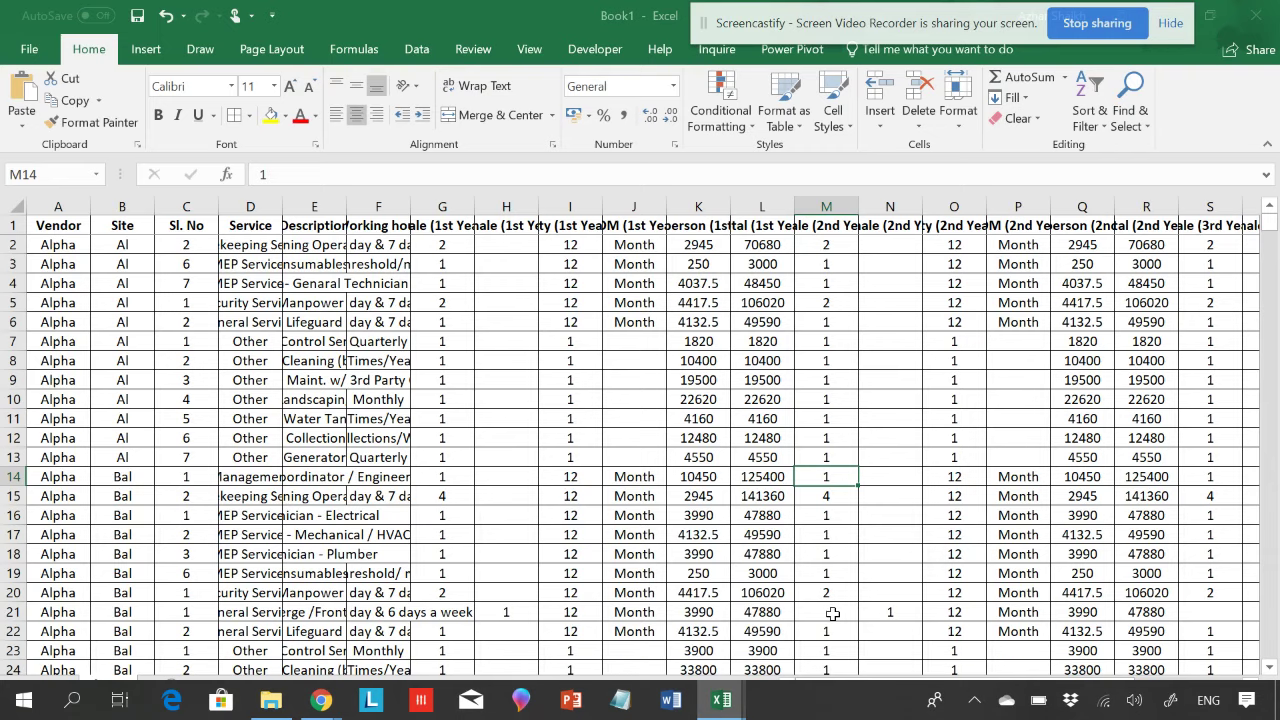
left_click(835, 618)
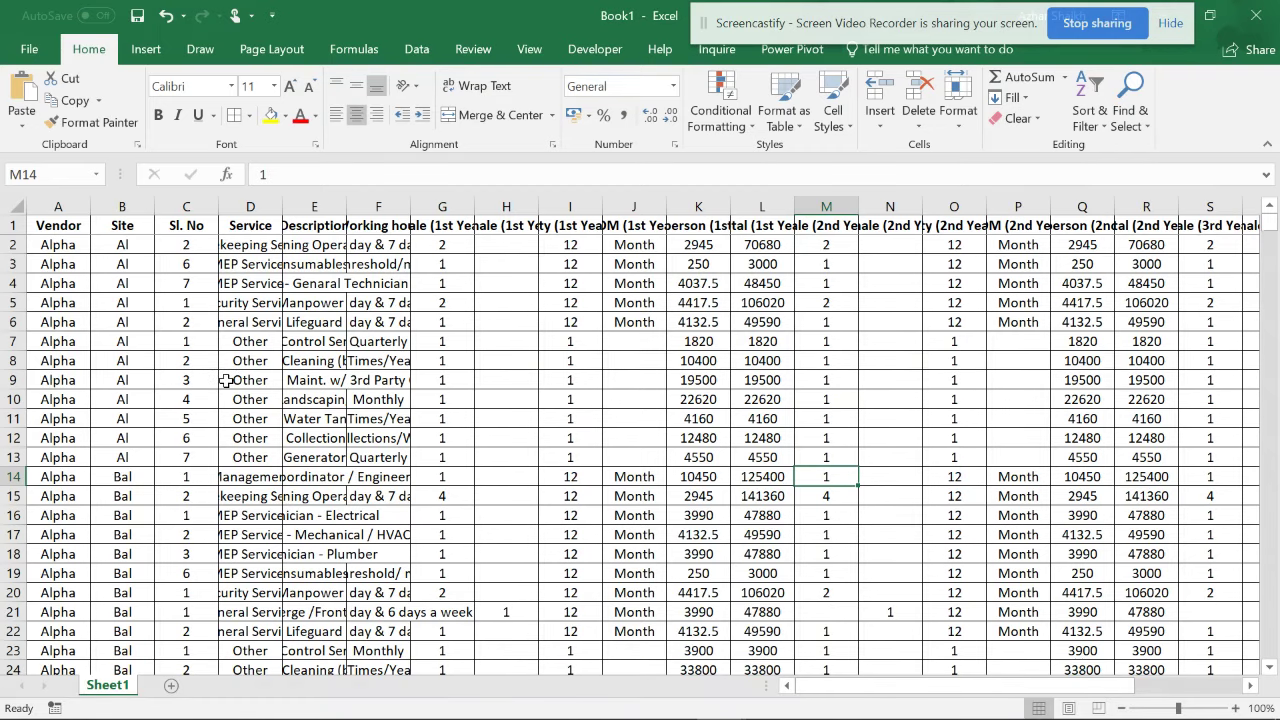
left_click(467, 360)
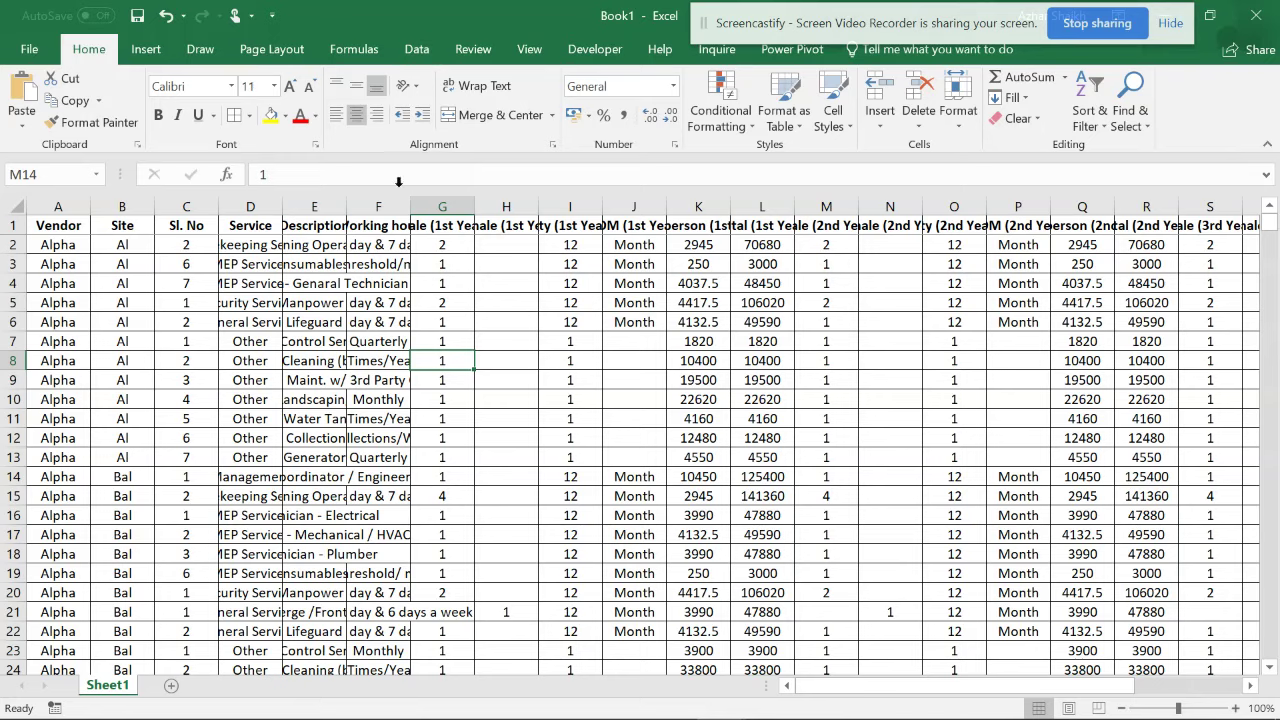
left_click(417, 49)
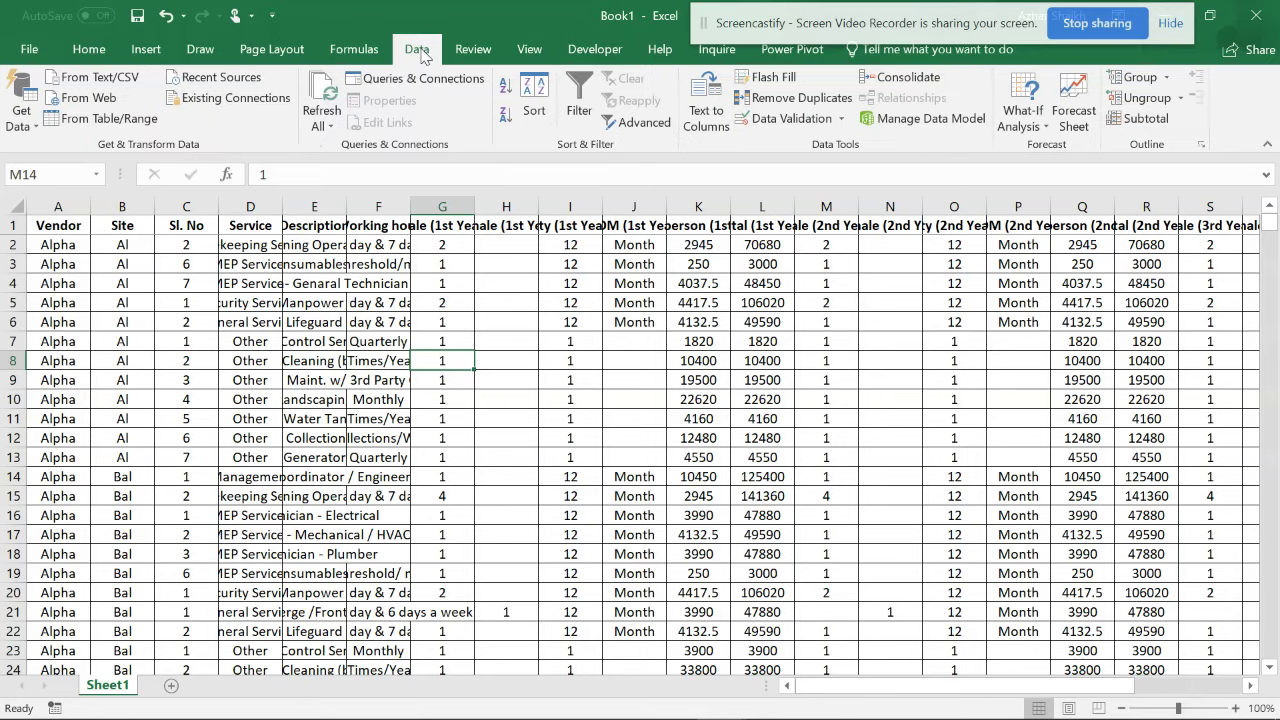
left_click(93, 120)
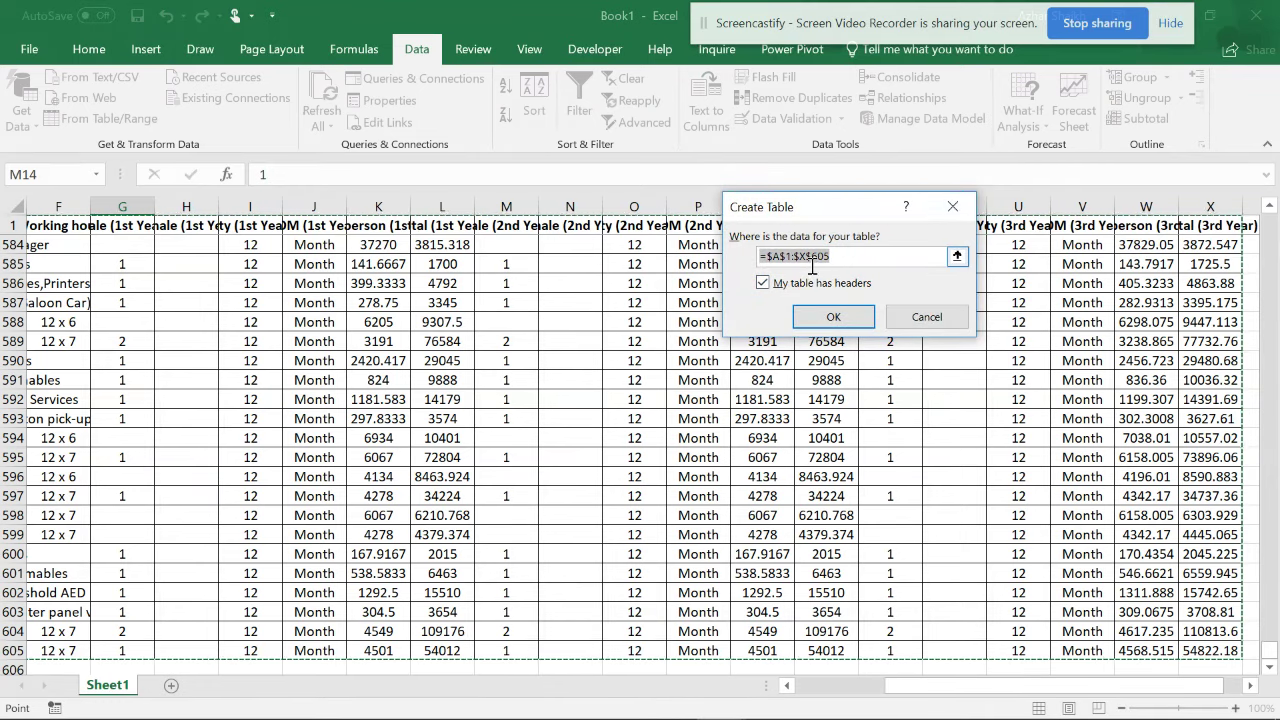
left_click(833, 318)
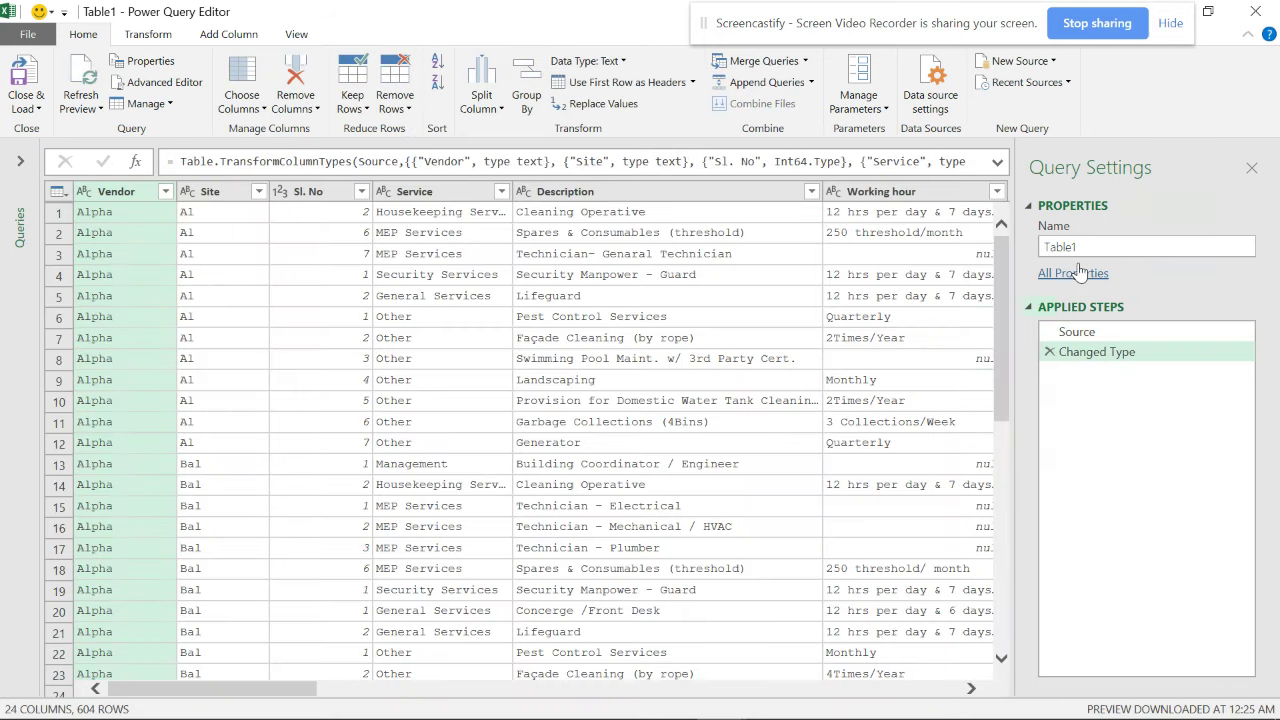
Step: Rename the query from Table1 to 'All Data' in Query Settings
double_click(1040, 250)
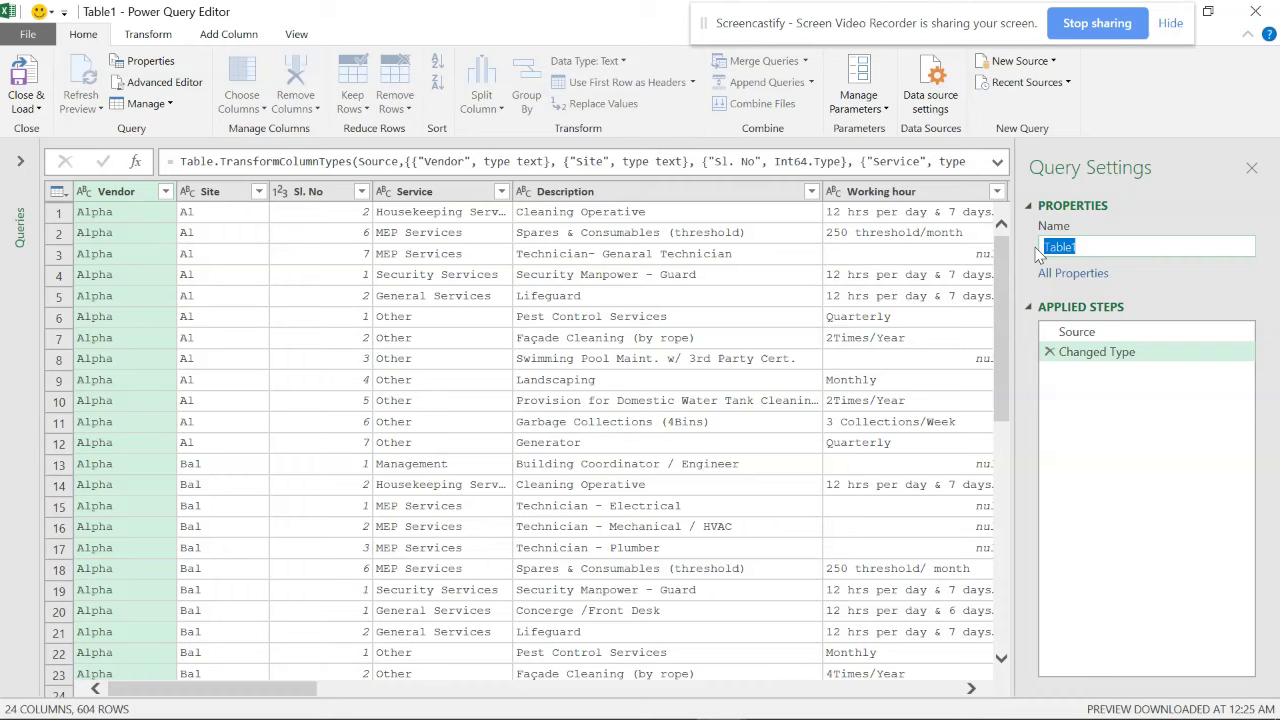
type("A")
key("Return")
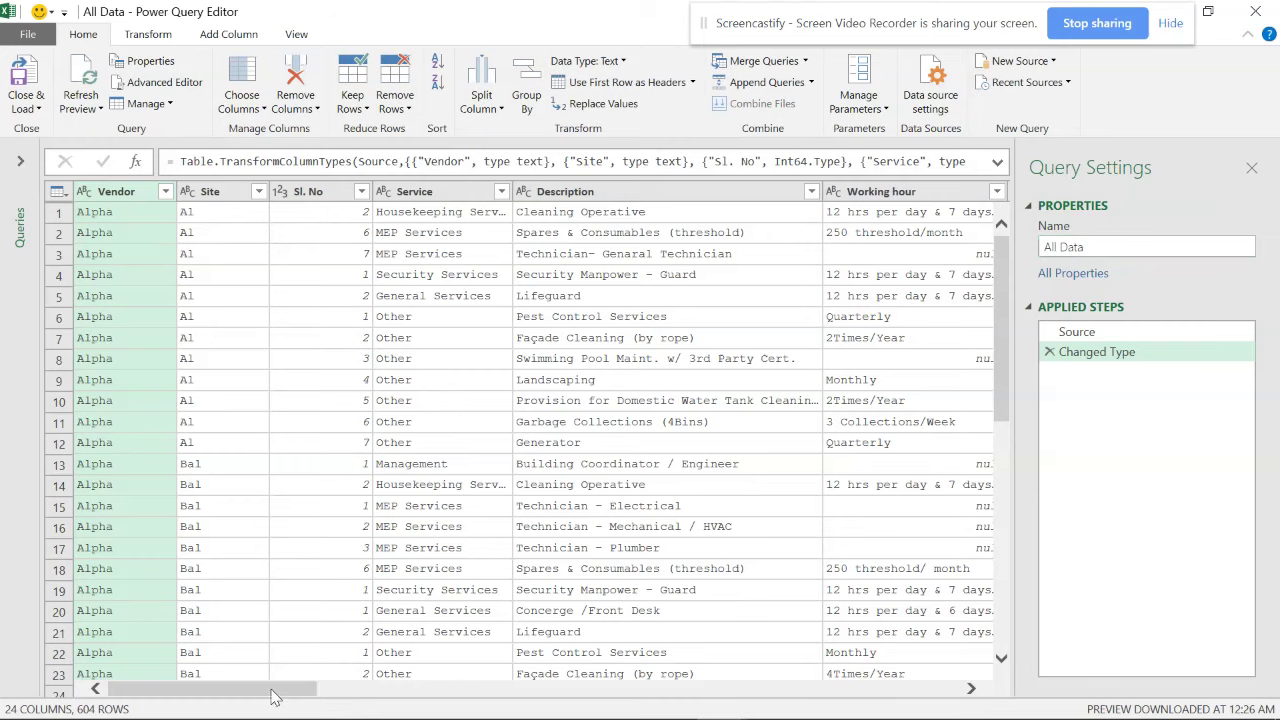
left_click_drag(270, 689, 972, 689)
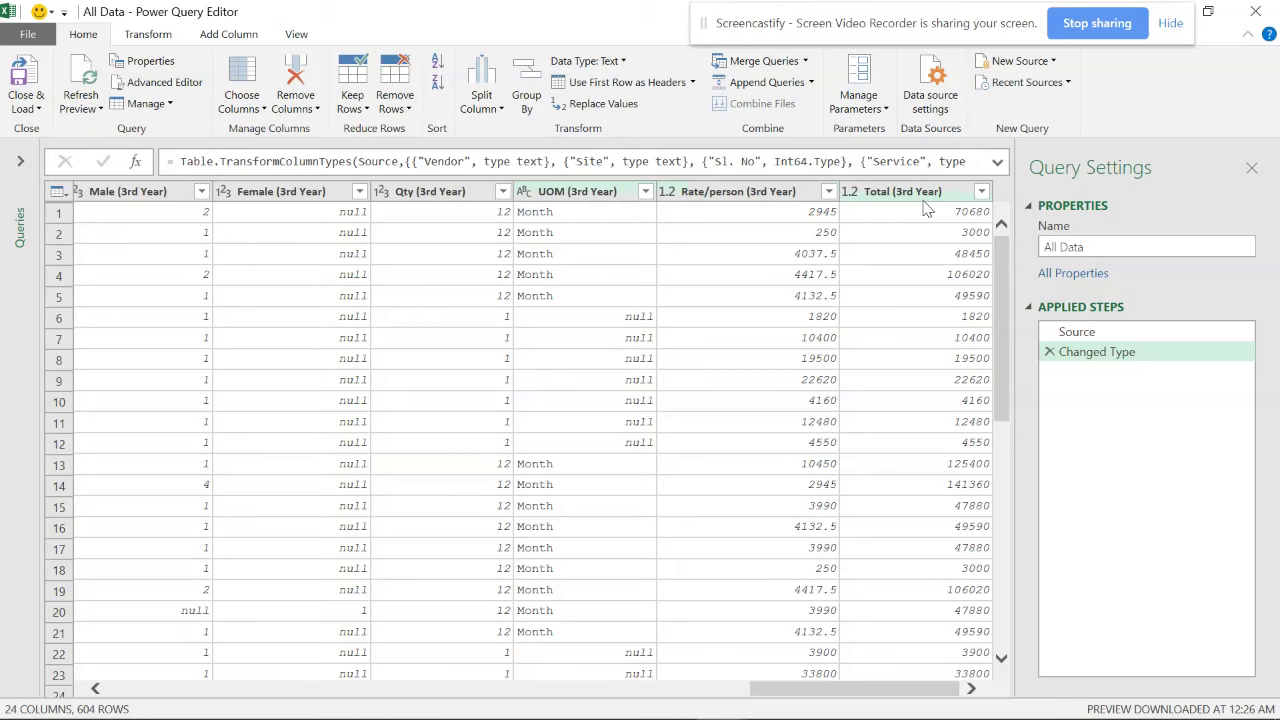
Step: Start a custom column named '3 yr TTL'
left_click(220, 35)
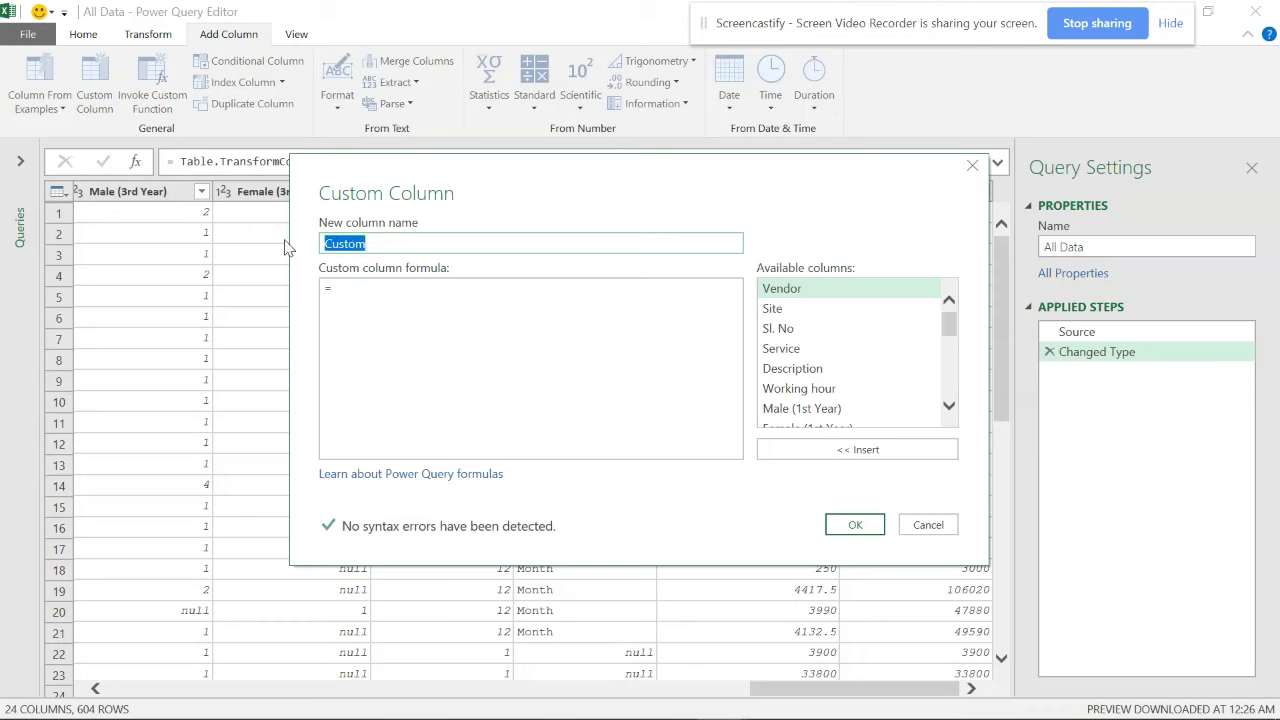
type("3")
key("BackSpace")
key("Caps_Lock")
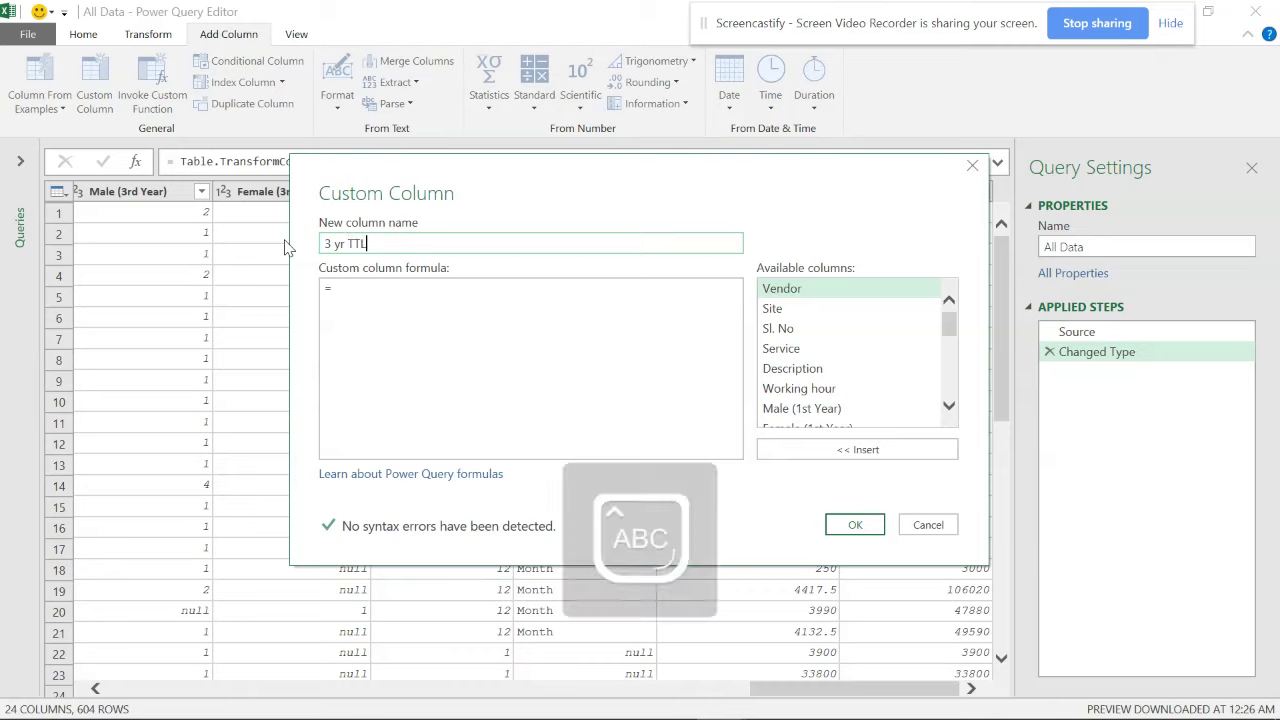
left_click(370, 285)
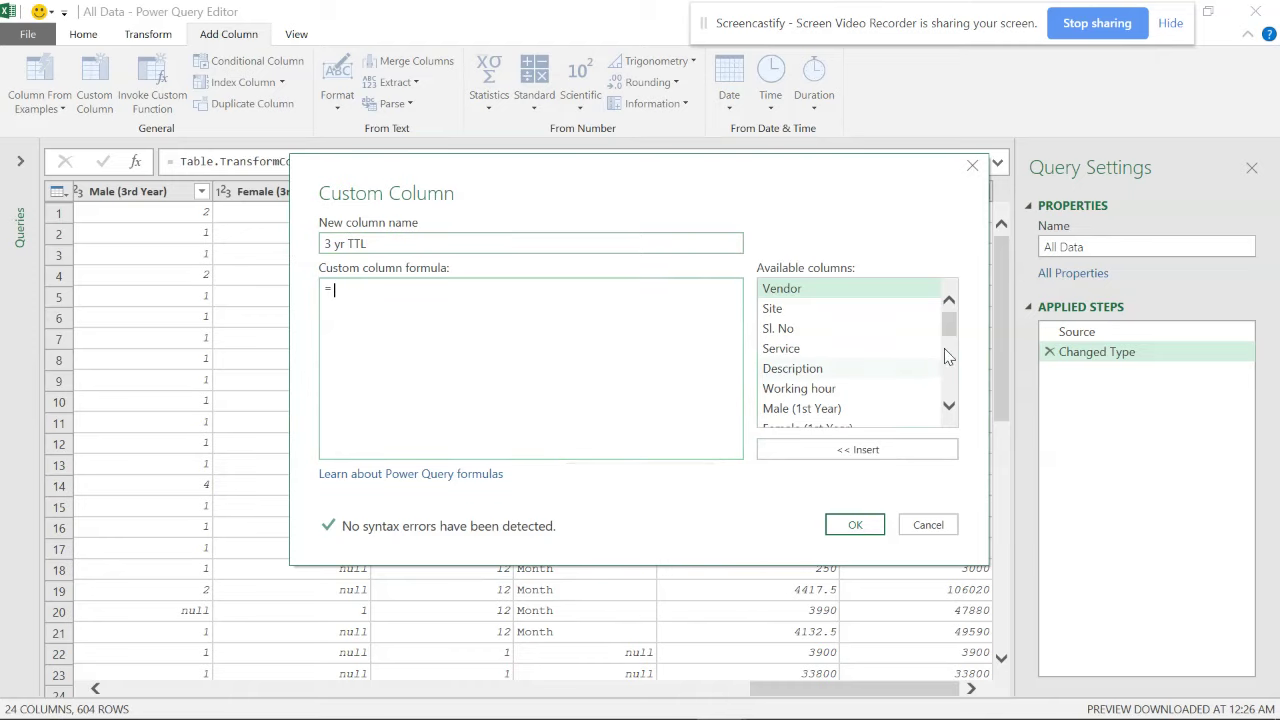
left_click_drag(949, 340, 945, 360)
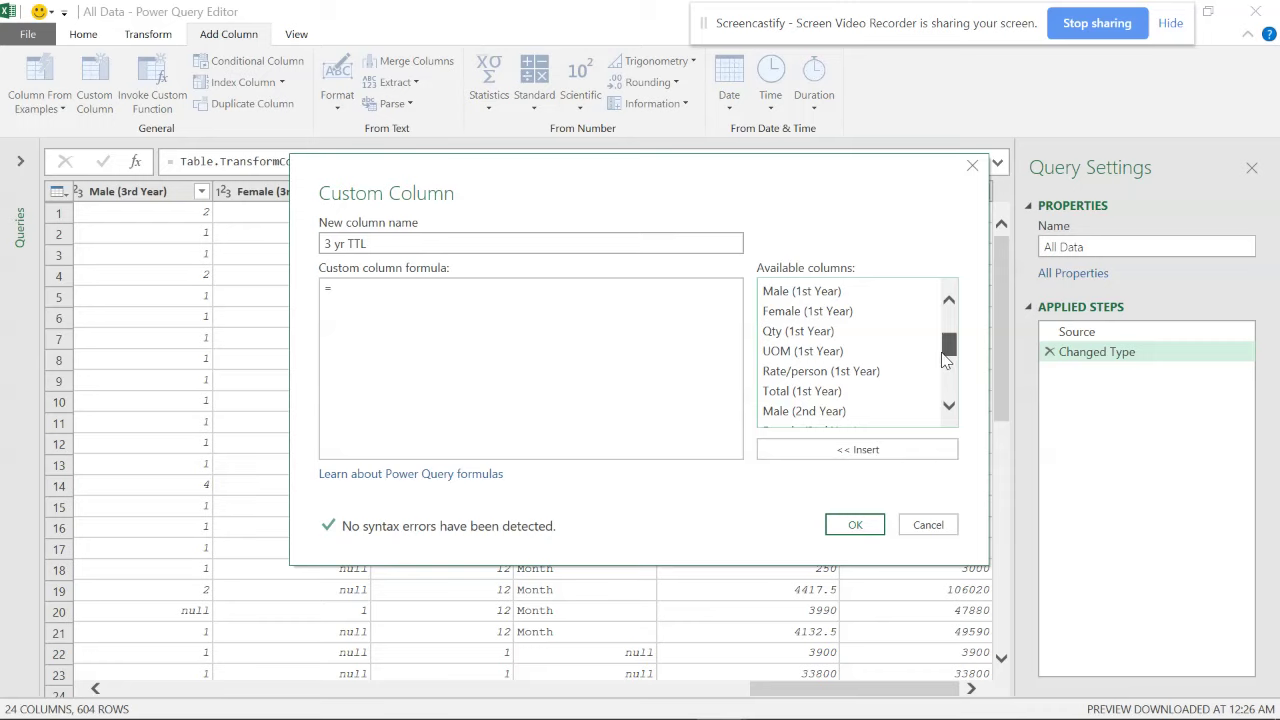
Step: Set its formula to Total (1st Year) + Total (2nd Year) + Total (3rd Year) and create it
double_click(827, 394)
type("+")
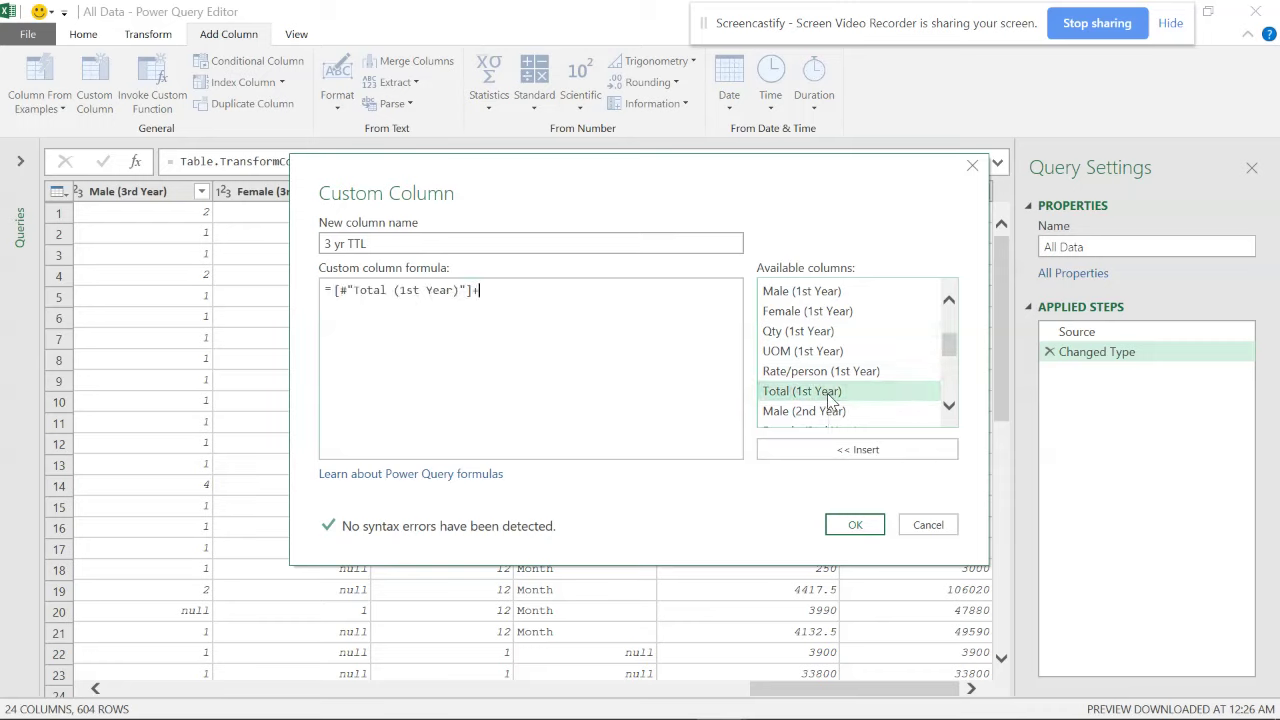
left_click(950, 408)
left_click(950, 408)
left_click(950, 408)
left_click(950, 408)
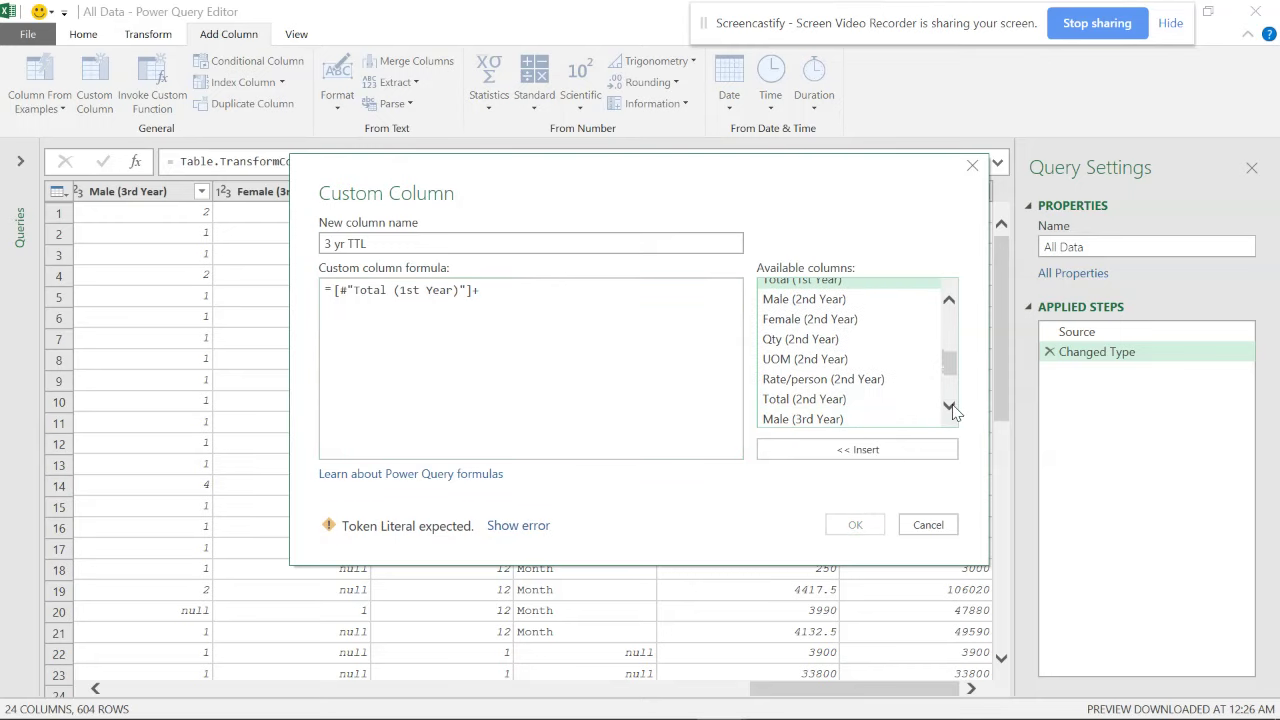
double_click(853, 401)
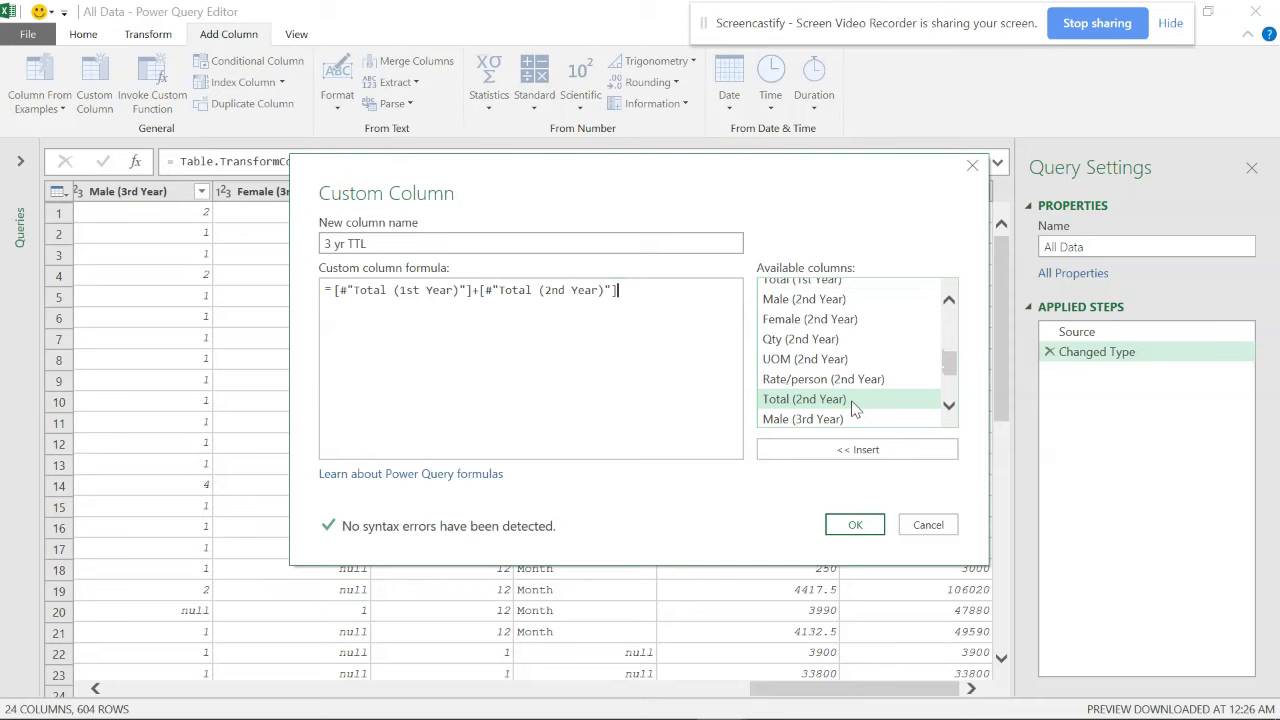
scroll(830, 412, "down", 2)
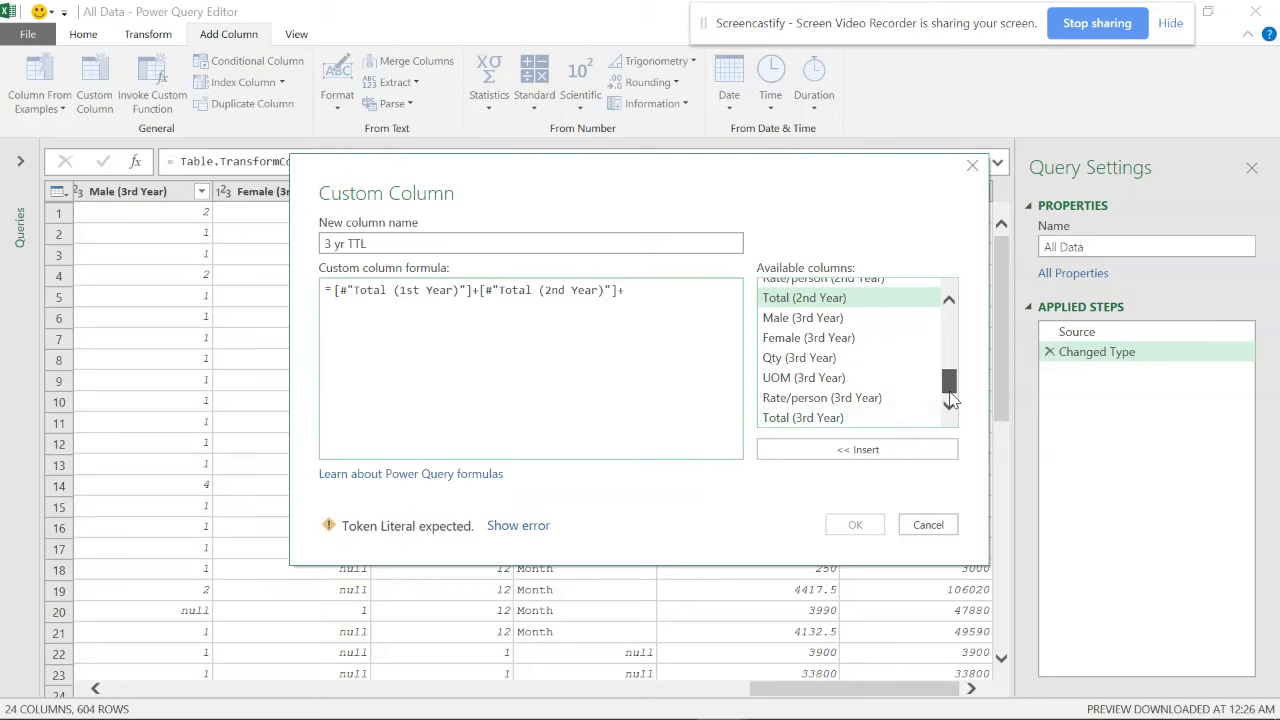
double_click(815, 418)
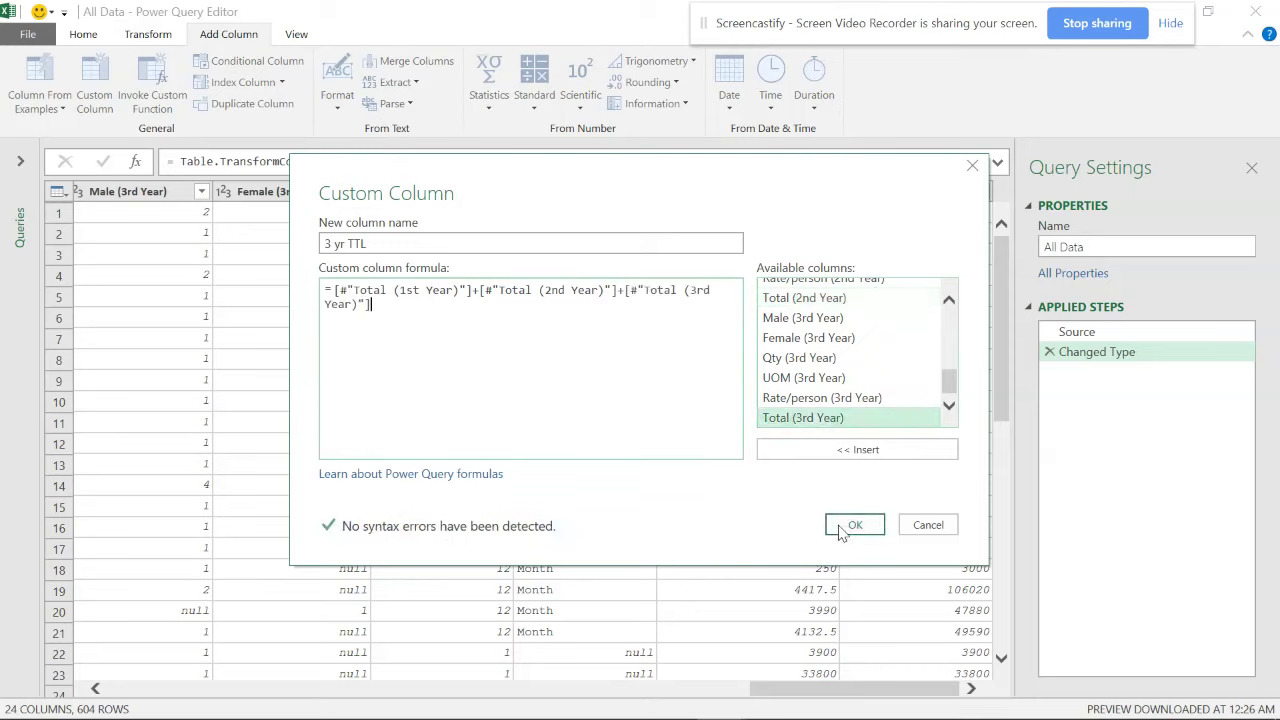
left_click(838, 529)
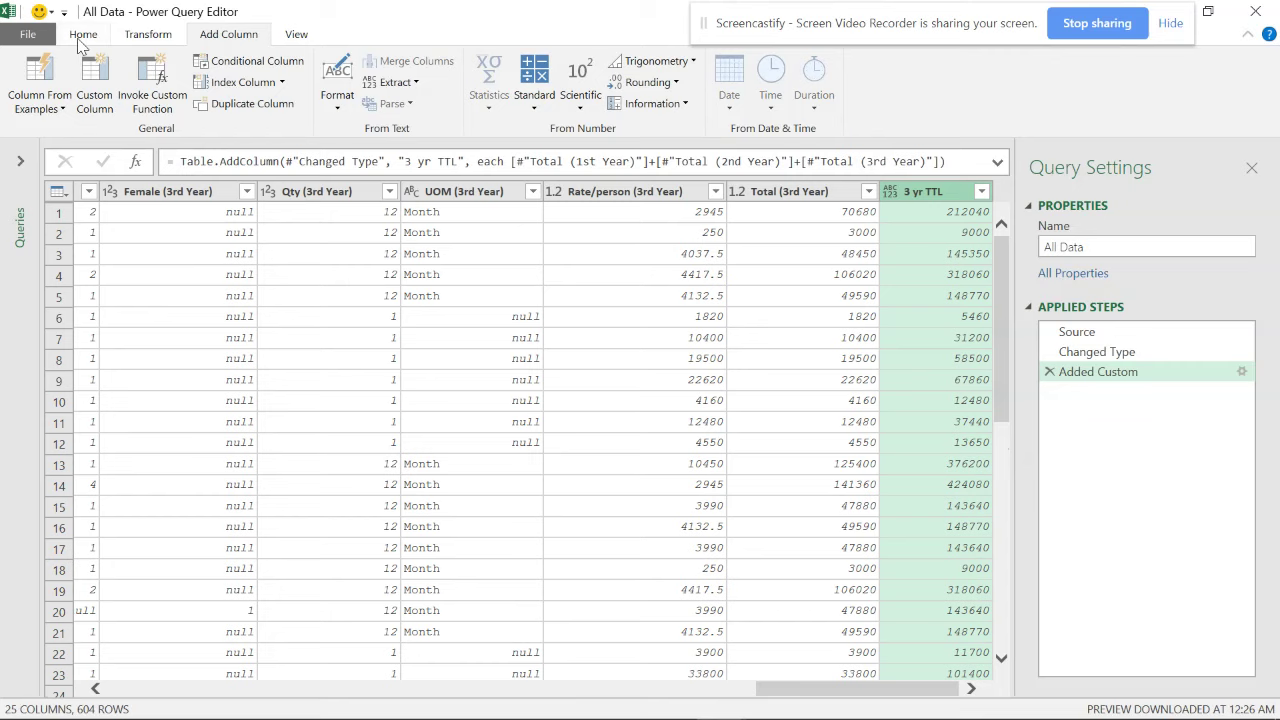
left_click(28, 34)
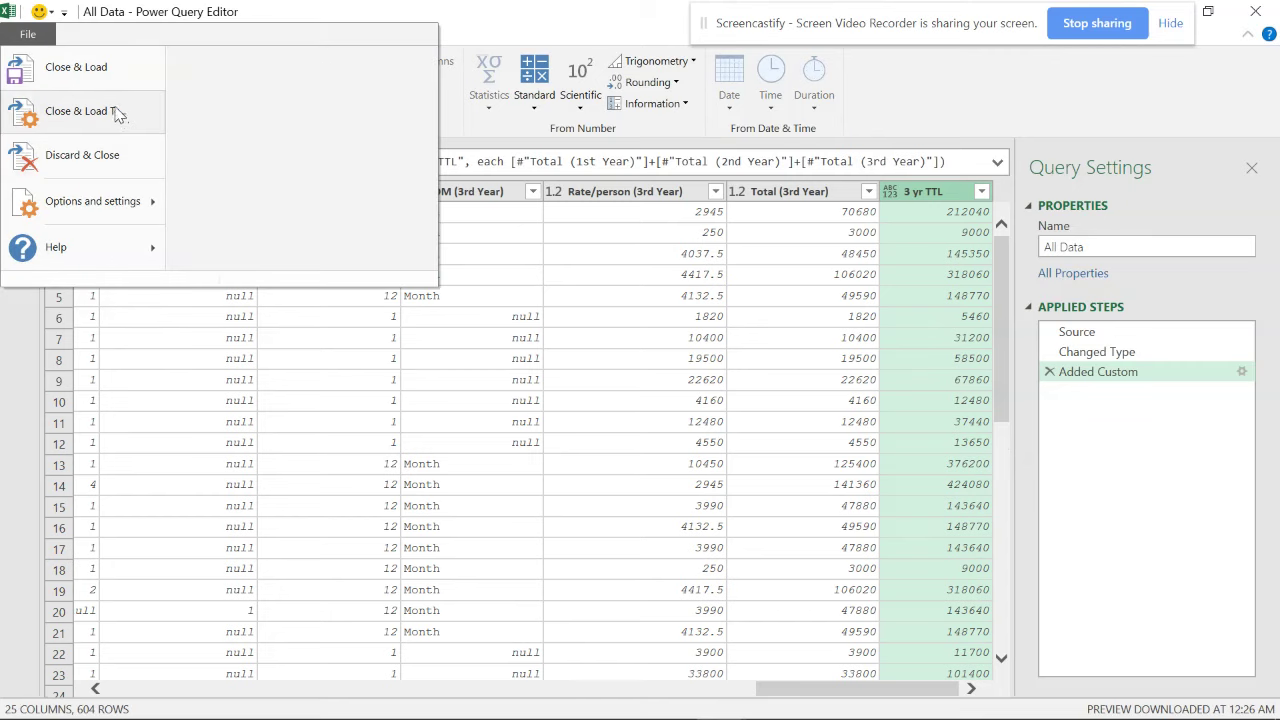
Step: Load All Data as a PivotTable Report on a new worksheet, fields listed in data source order
left_click(80, 111)
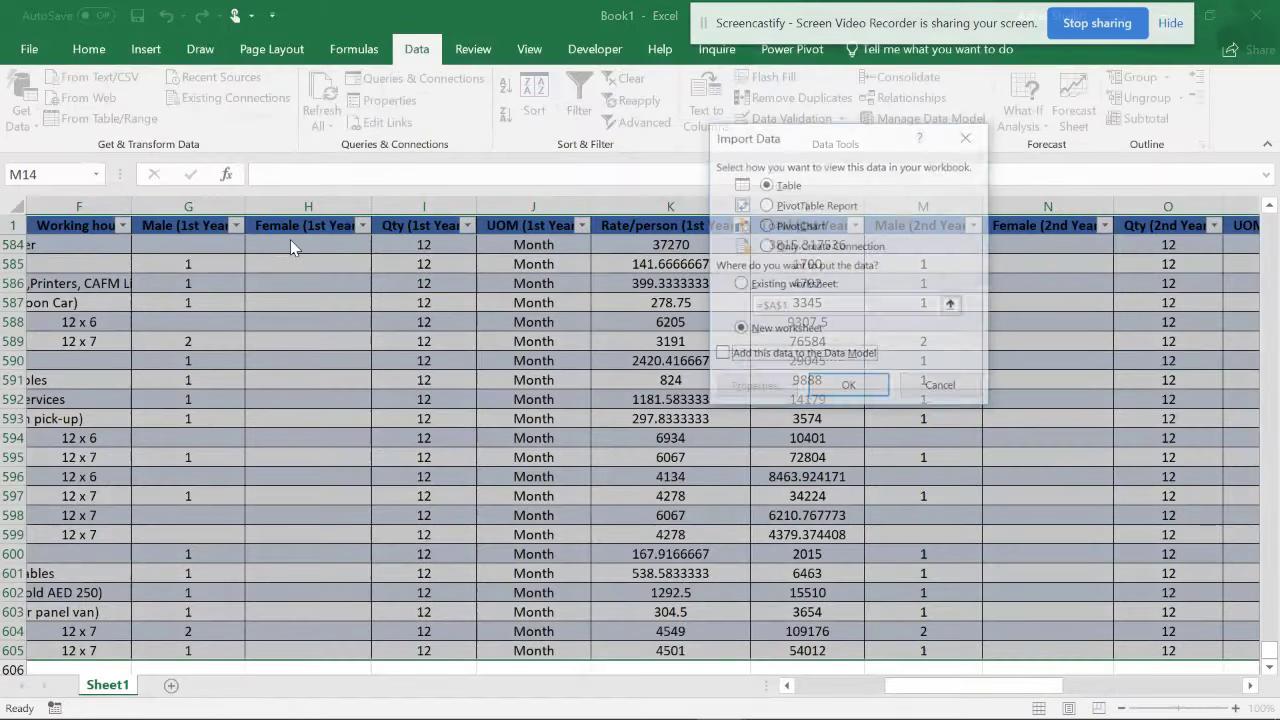
left_click(812, 206)
left_click(848, 389)
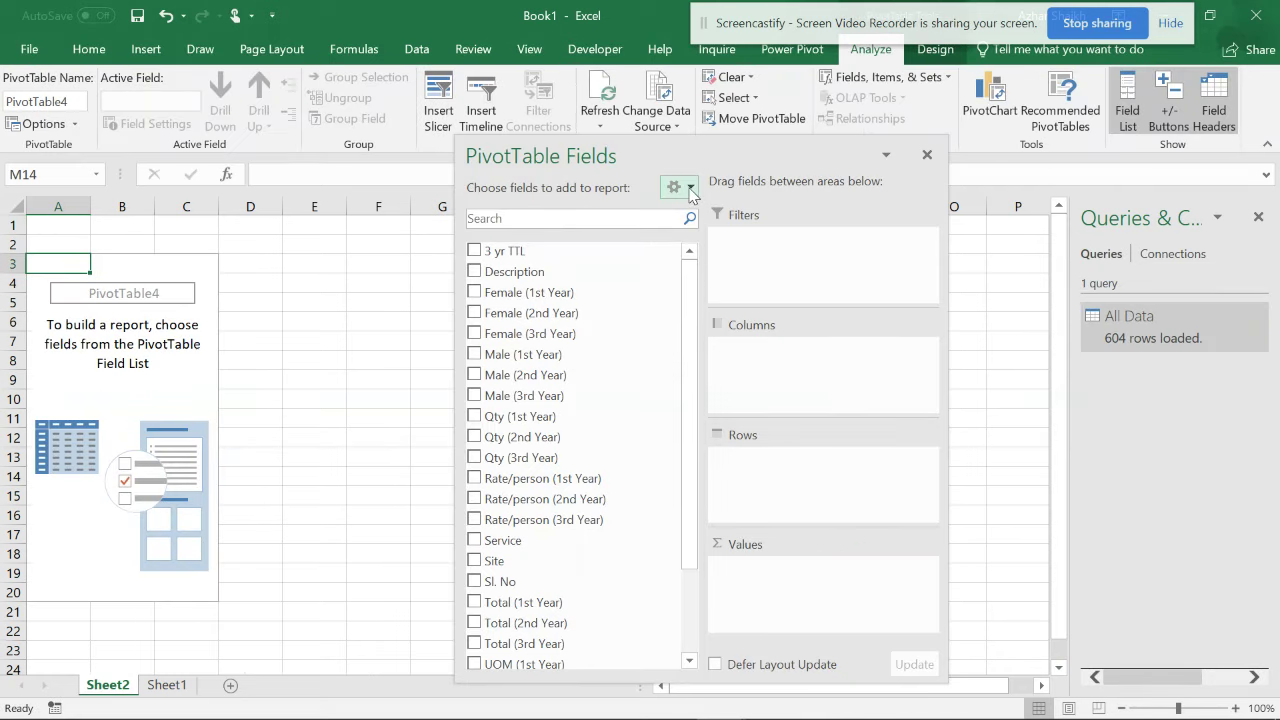
left_click(690, 188)
left_click(722, 476)
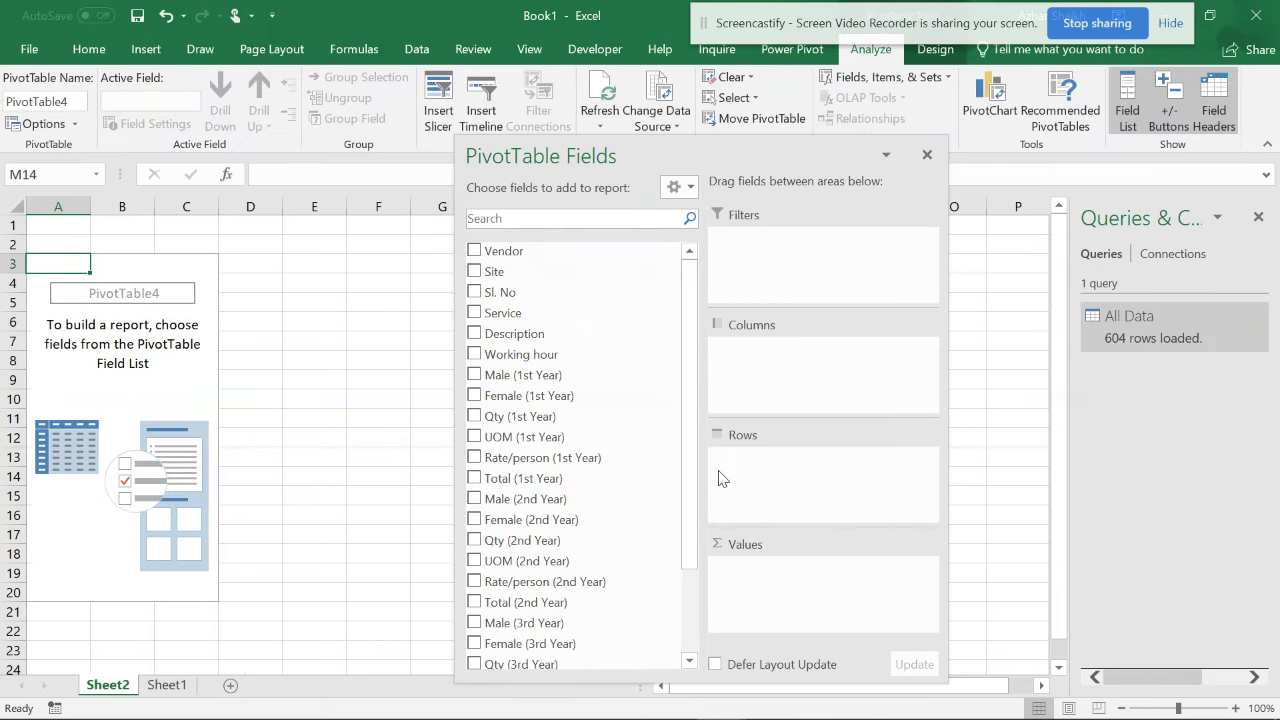
Step: Put Vendor in Columns, Site, Service, Description in Rows, and sum the three yearly Totals and 3 yr TTL
left_click_drag(600, 254, 794, 346)
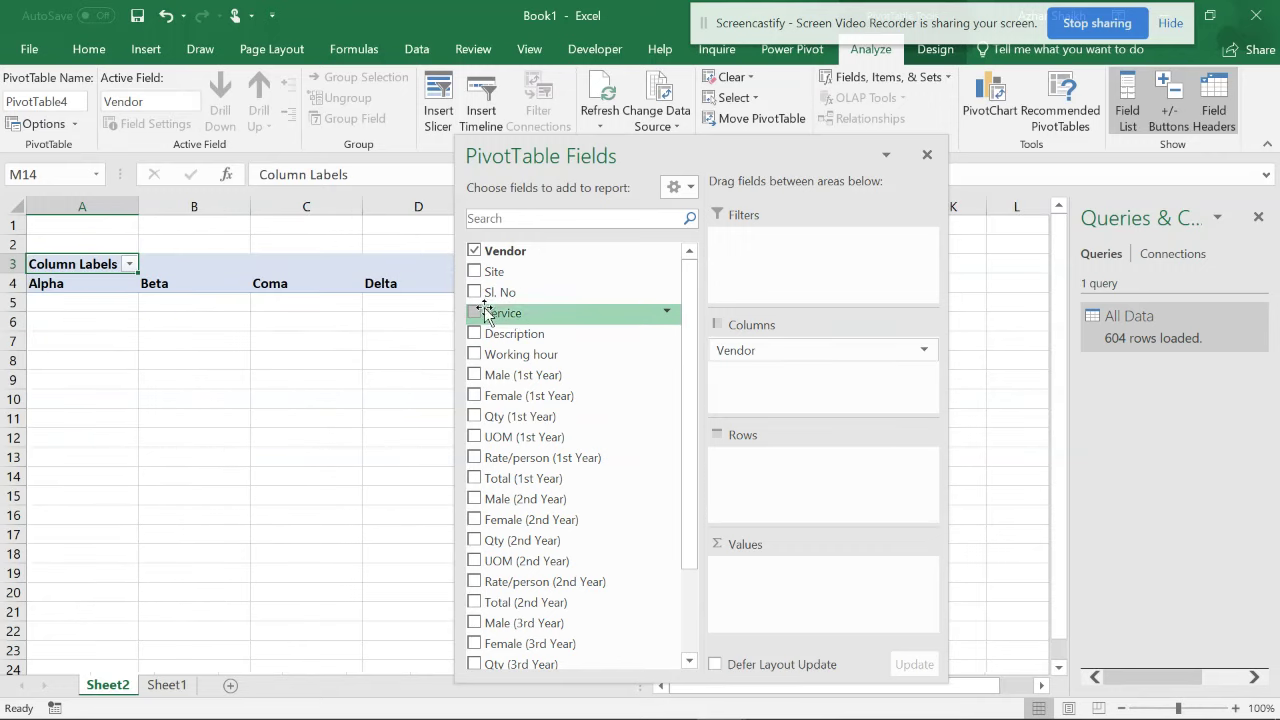
left_click(474, 271)
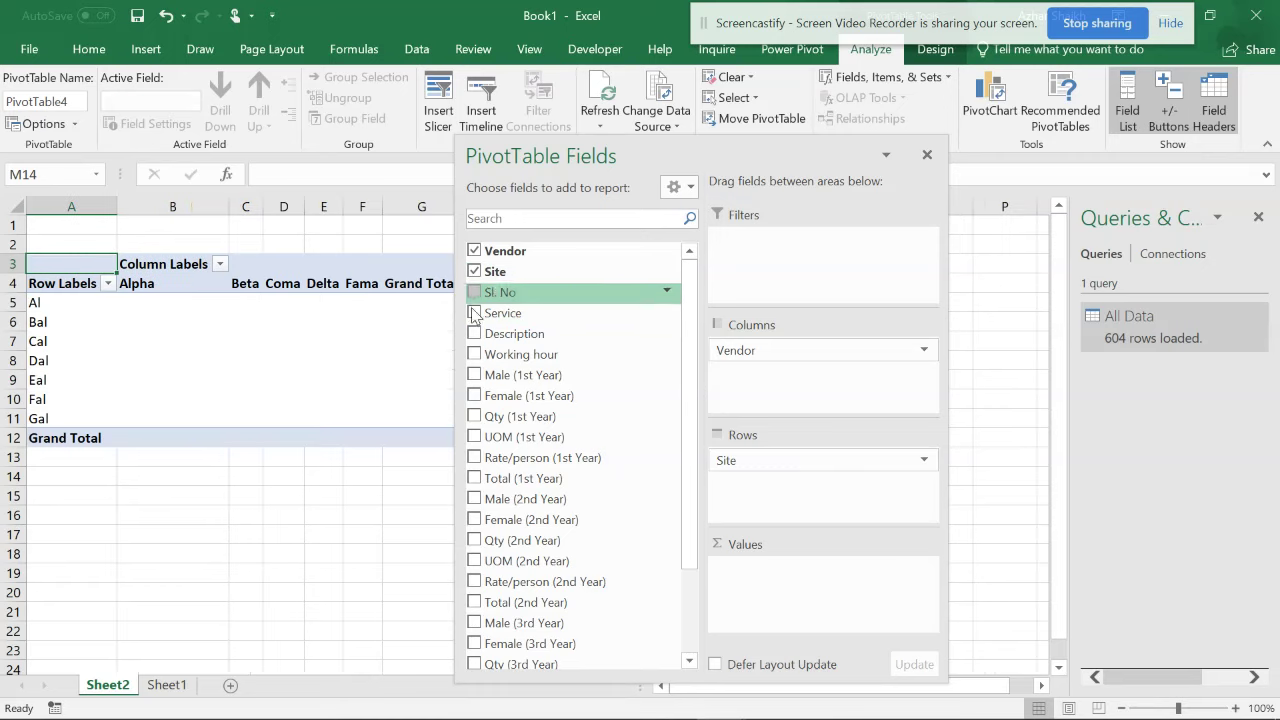
left_click(476, 313)
left_click(478, 334)
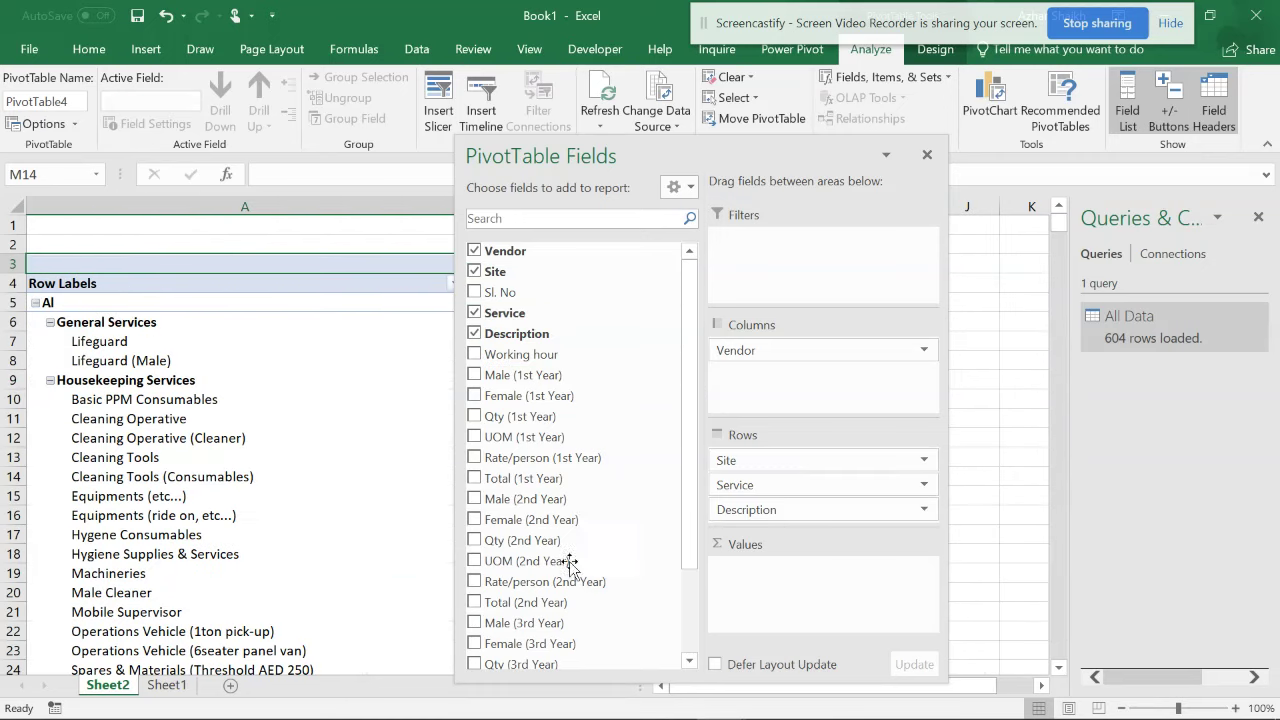
left_click(474, 478)
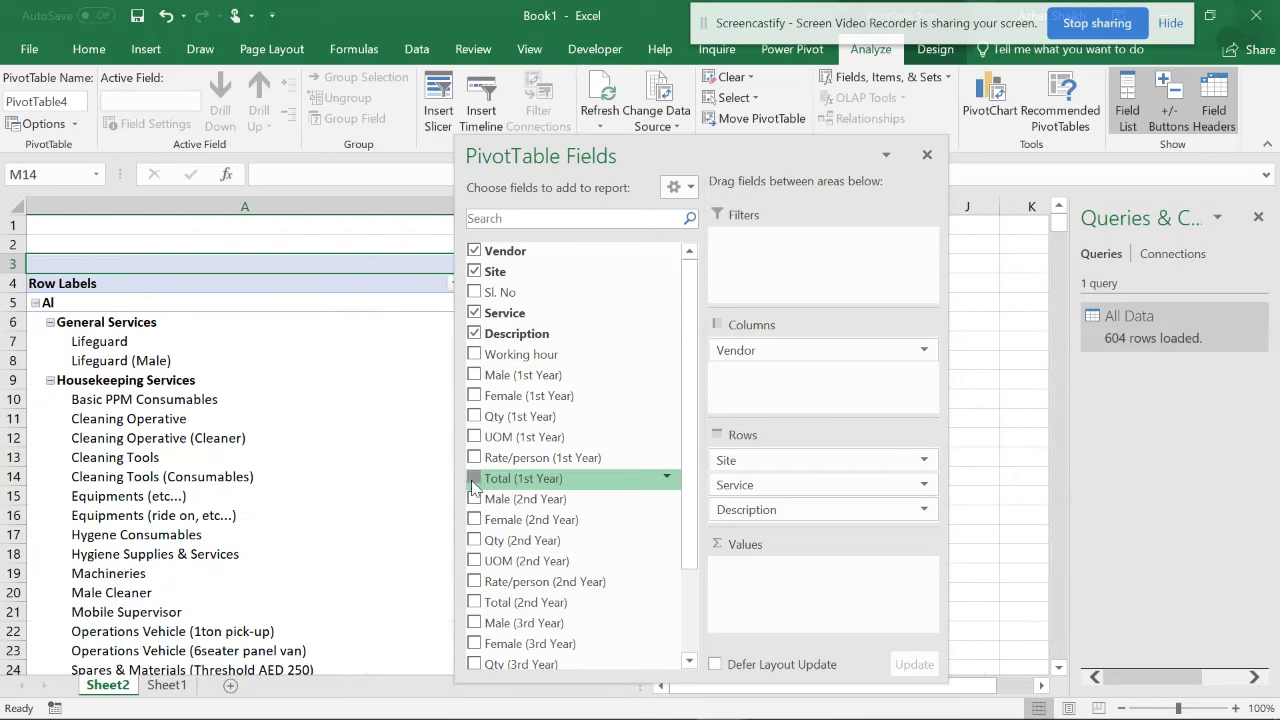
left_click(474, 602)
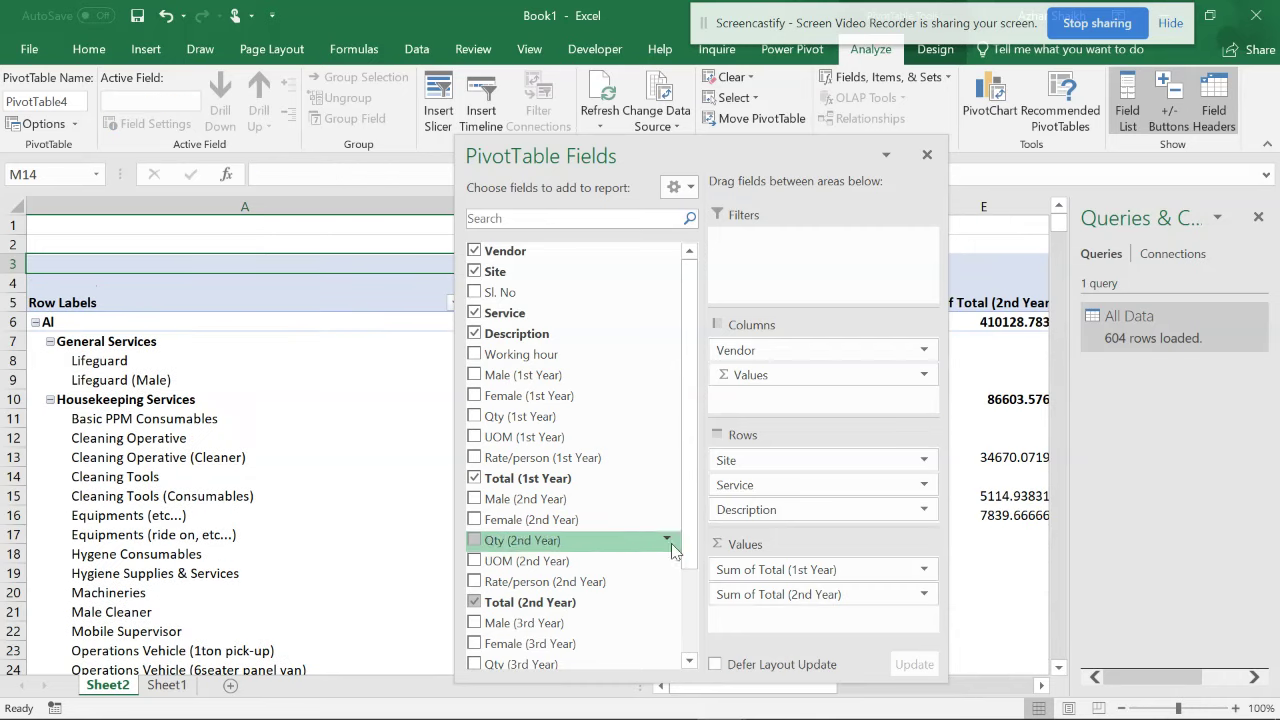
scroll(681, 598, "down", 2)
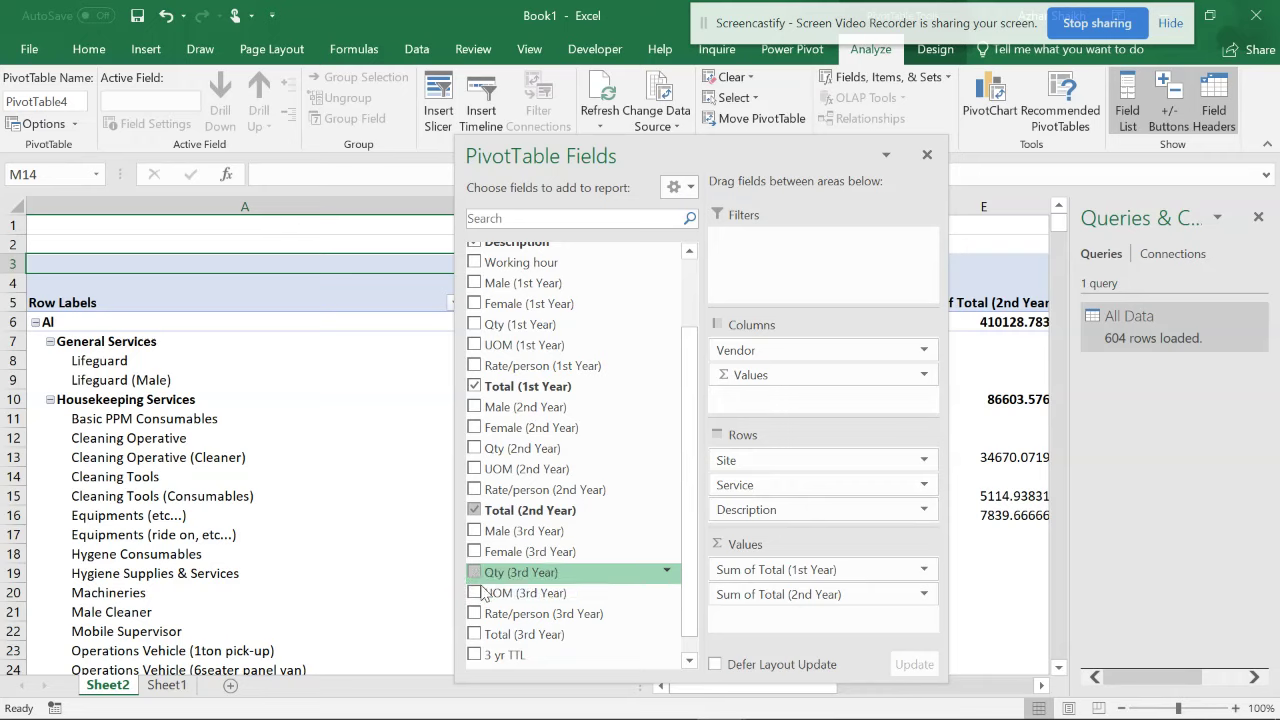
left_click(476, 636)
left_click(474, 655)
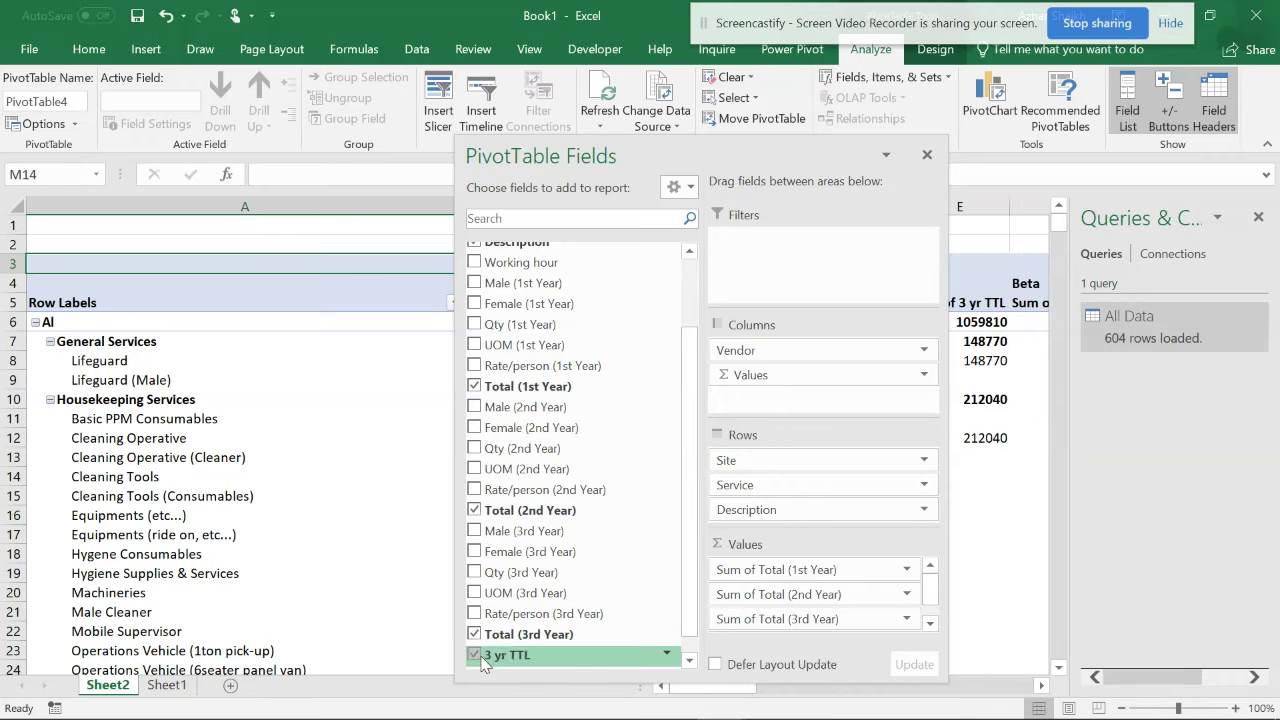
left_click(352, 478)
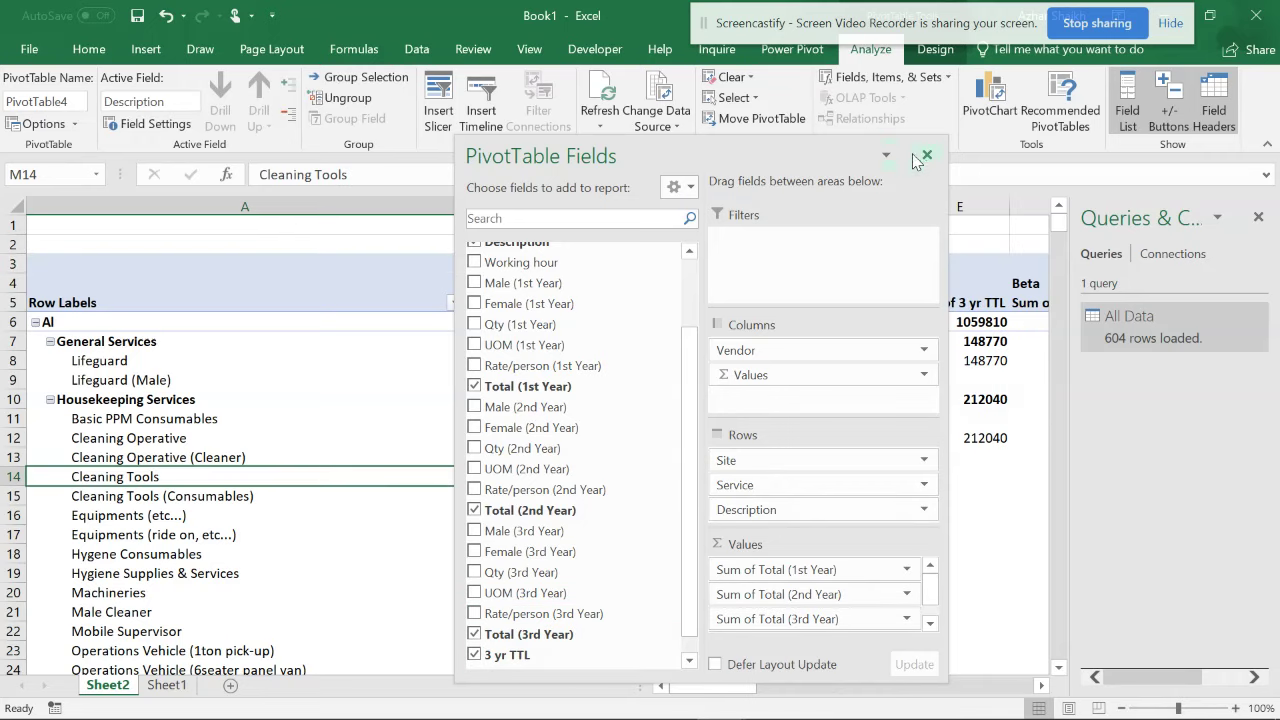
left_click(926, 155)
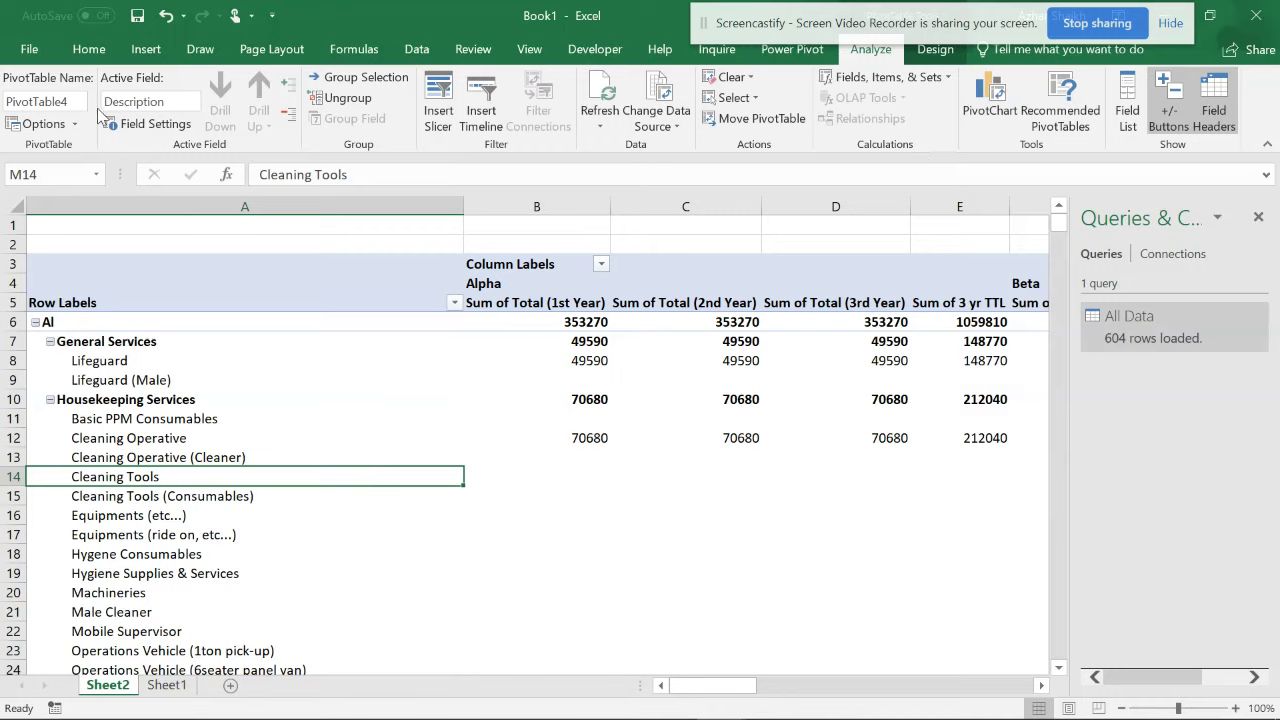
Step: Switch the pivot table's report layout to Tabular Form
left_click(802, 52)
left_click(935, 49)
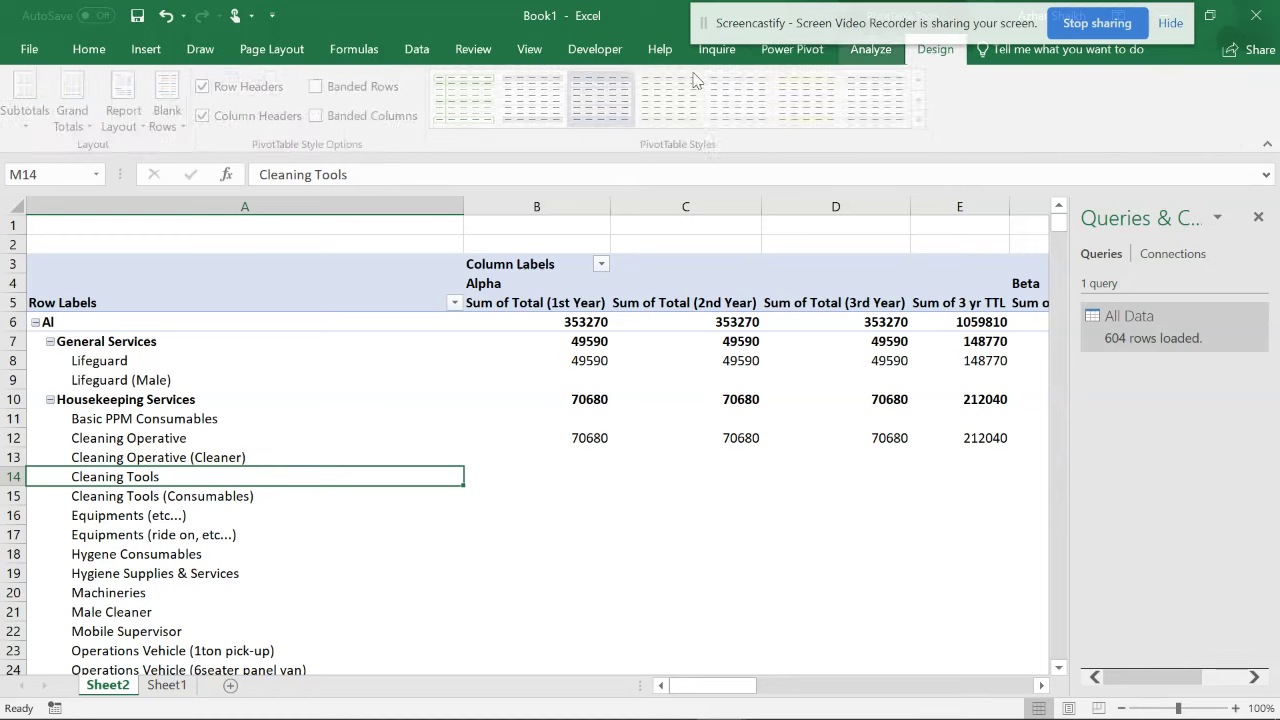
left_click(76, 112)
left_click(126, 115)
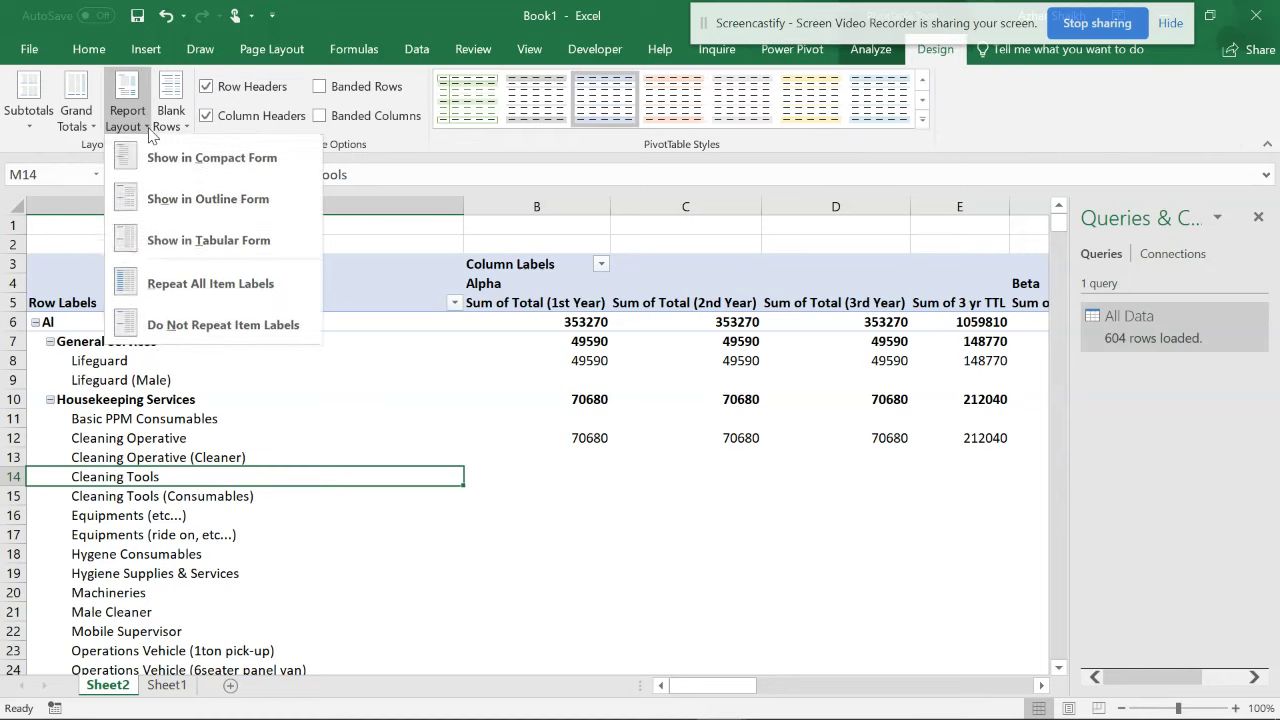
left_click(220, 245)
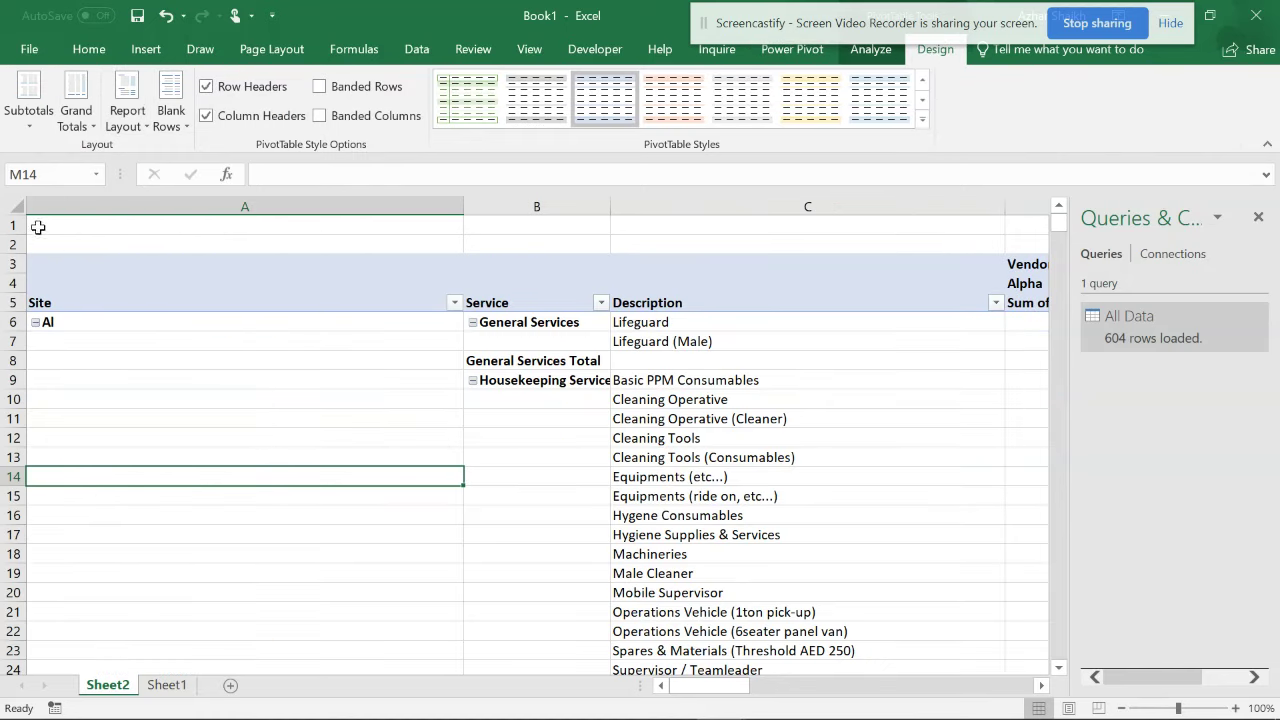
Step: Select the whole sheet and narrow every column to the same width
left_click(37, 226)
key("ctrl+a")
left_click_drag(459, 207, 115, 208)
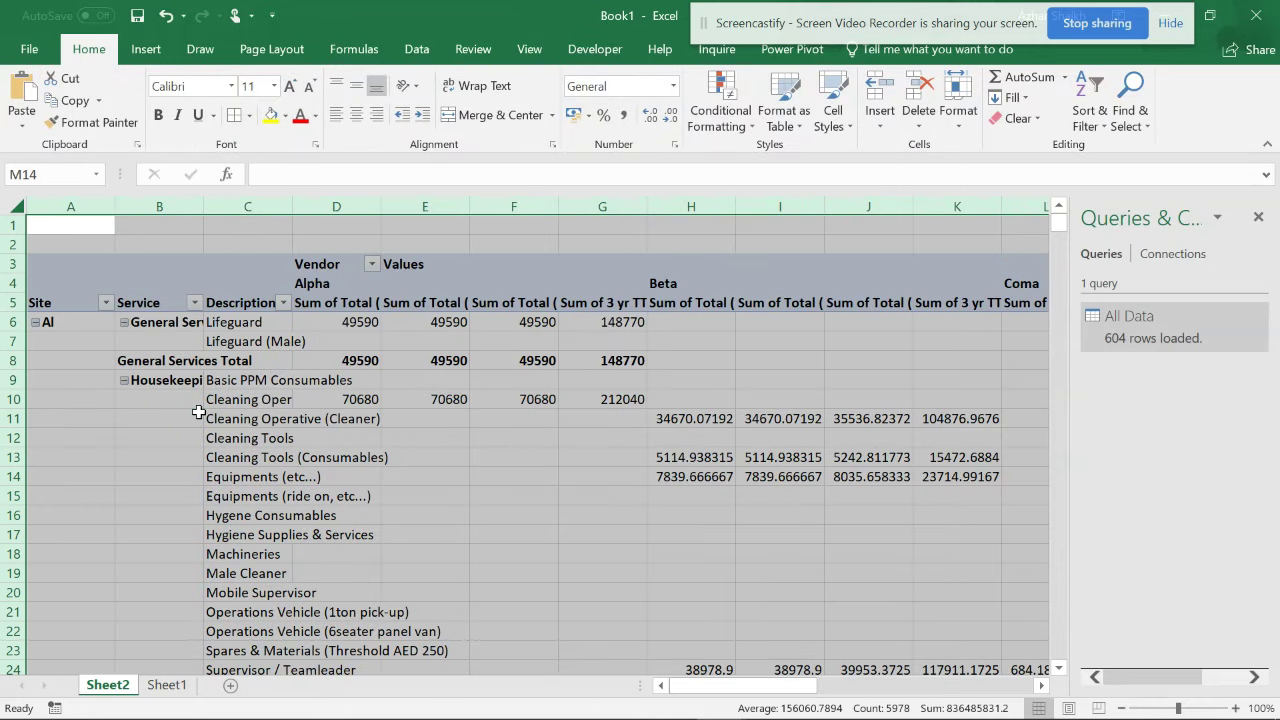
left_click(198, 416)
scroll(290, 413, "down", 2)
scroll(293, 415, "up", 2)
scroll(293, 415, "down", 7)
scroll(293, 415, "up", 1)
scroll(293, 415, "up", 6)
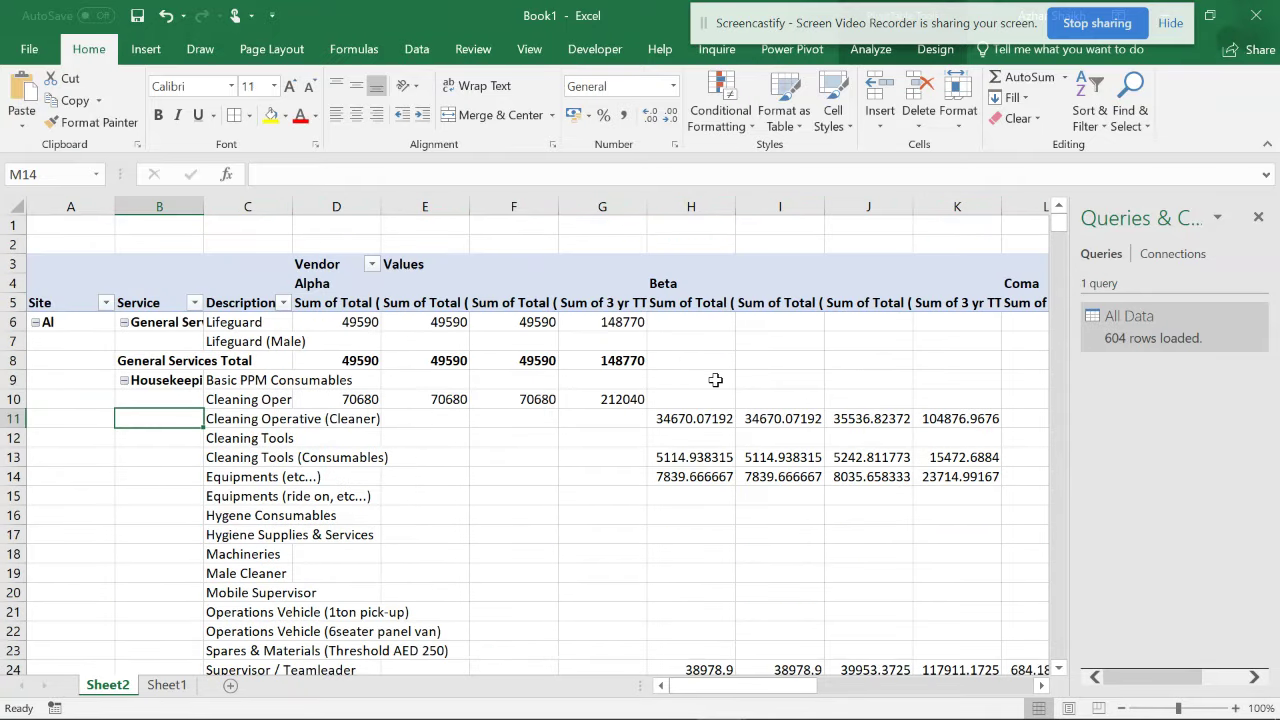
mouse_move(716, 380)
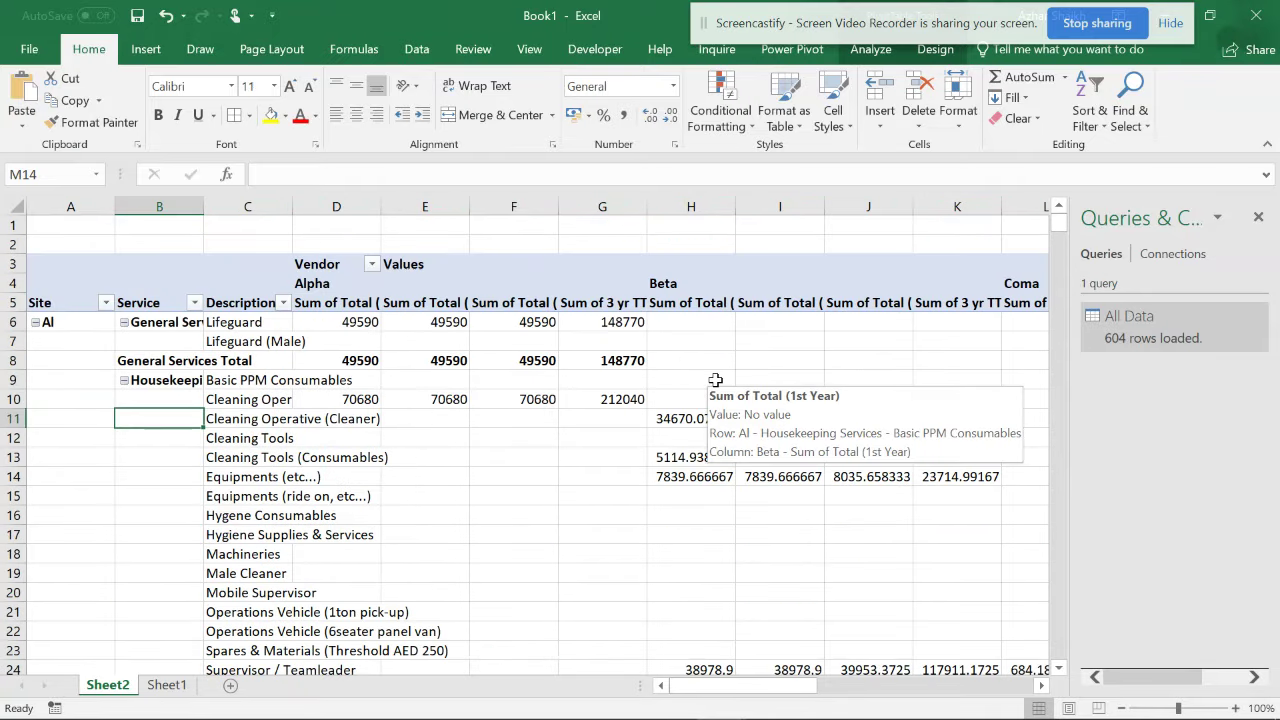
left_click(95, 176)
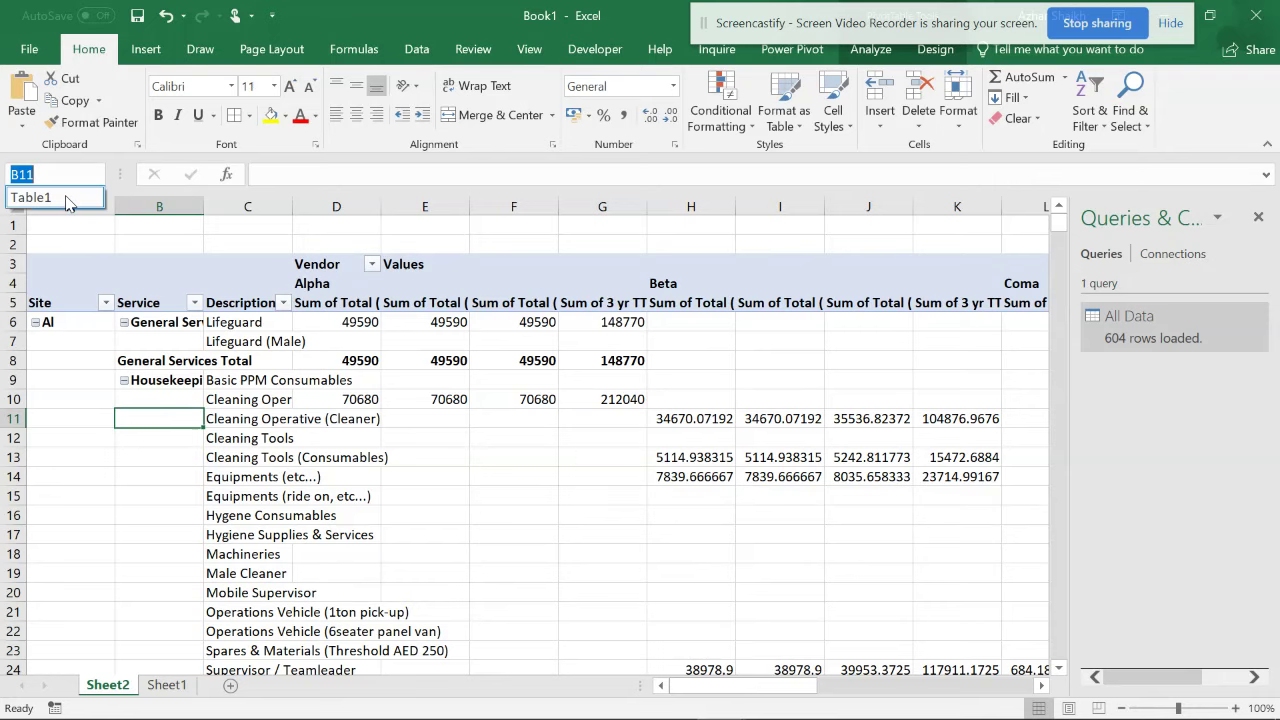
Step: Jump to Table1 on Sheet1 and confirm it is listed in the Name Manager
left_click(68, 199)
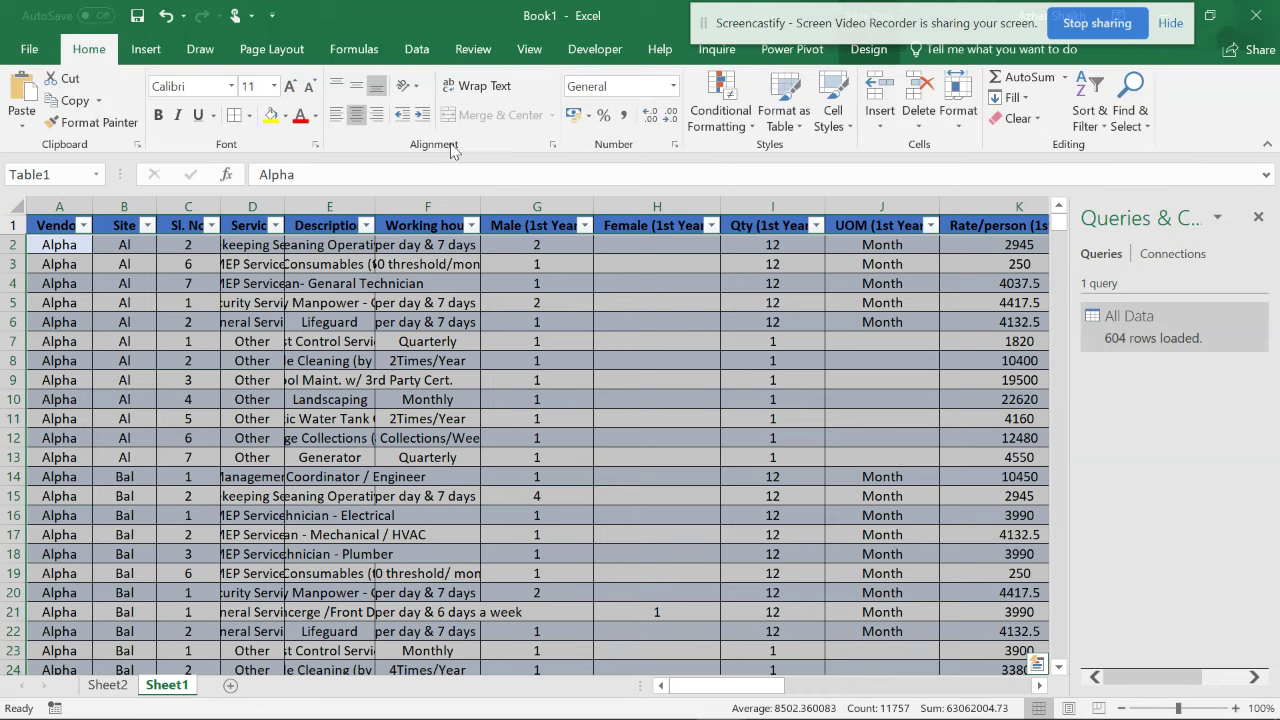
left_click(471, 49)
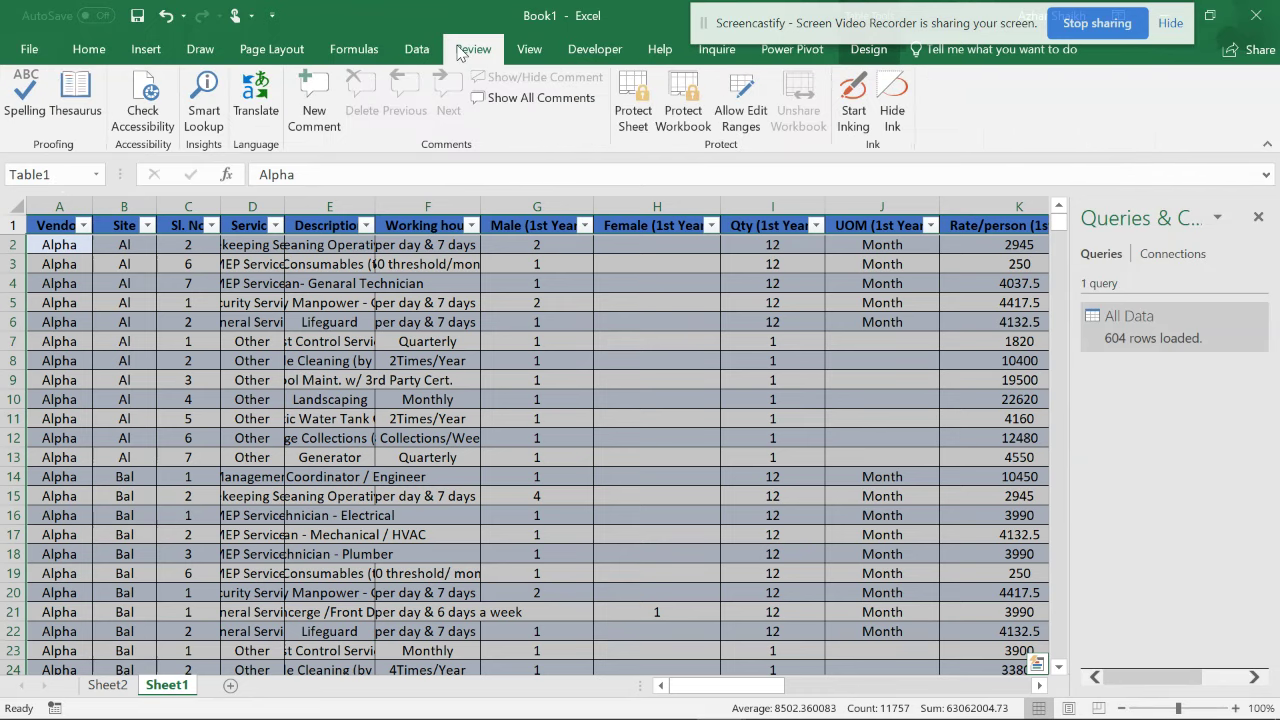
left_click(418, 52)
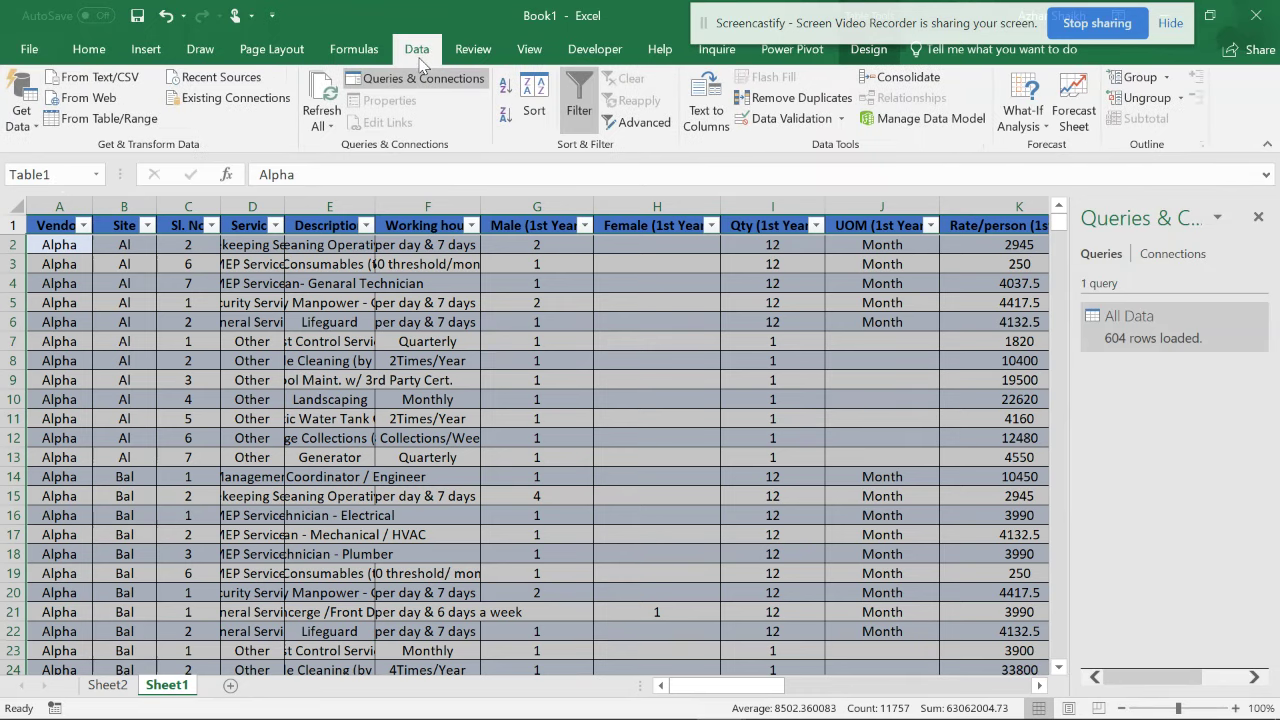
left_click(349, 54)
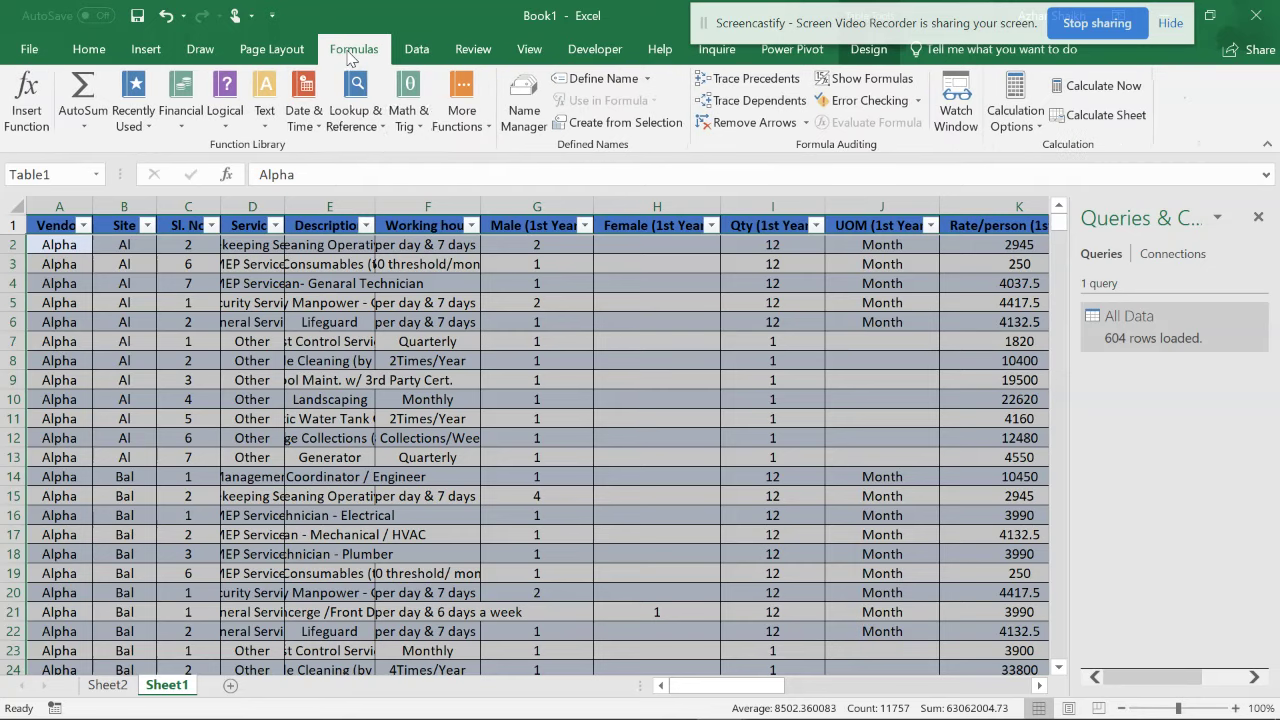
left_click(538, 104)
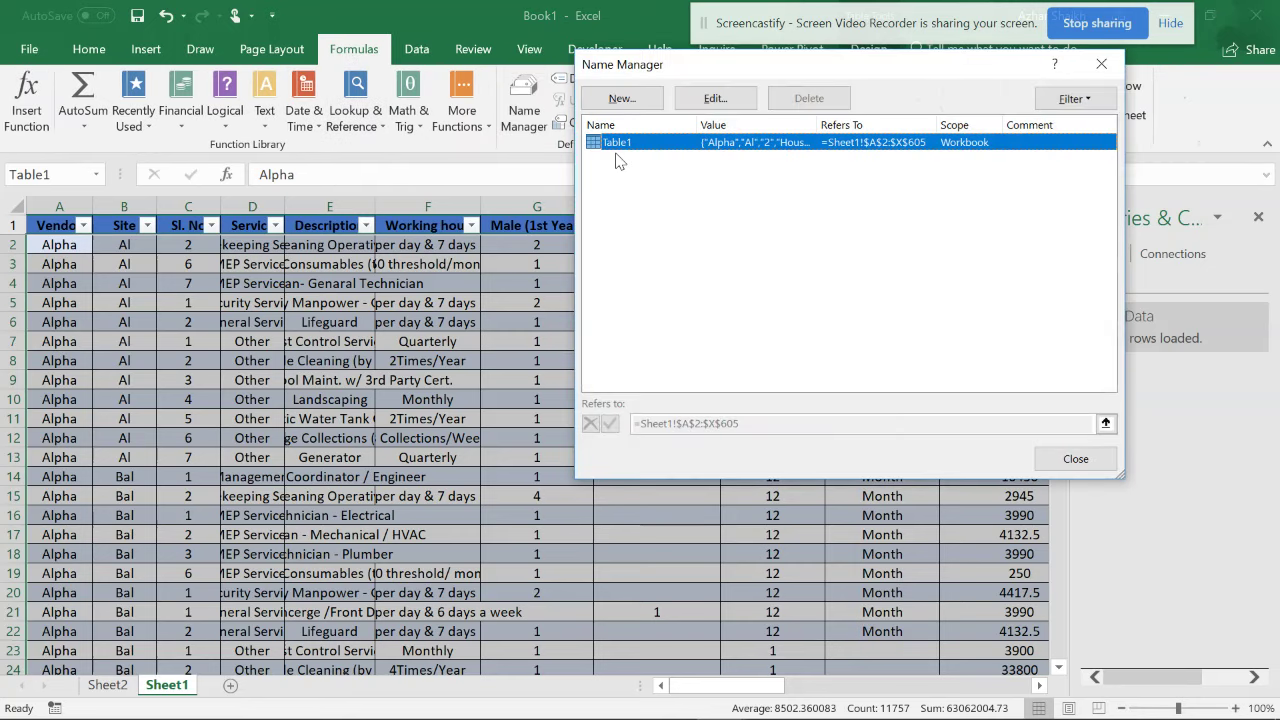
left_click(1104, 66)
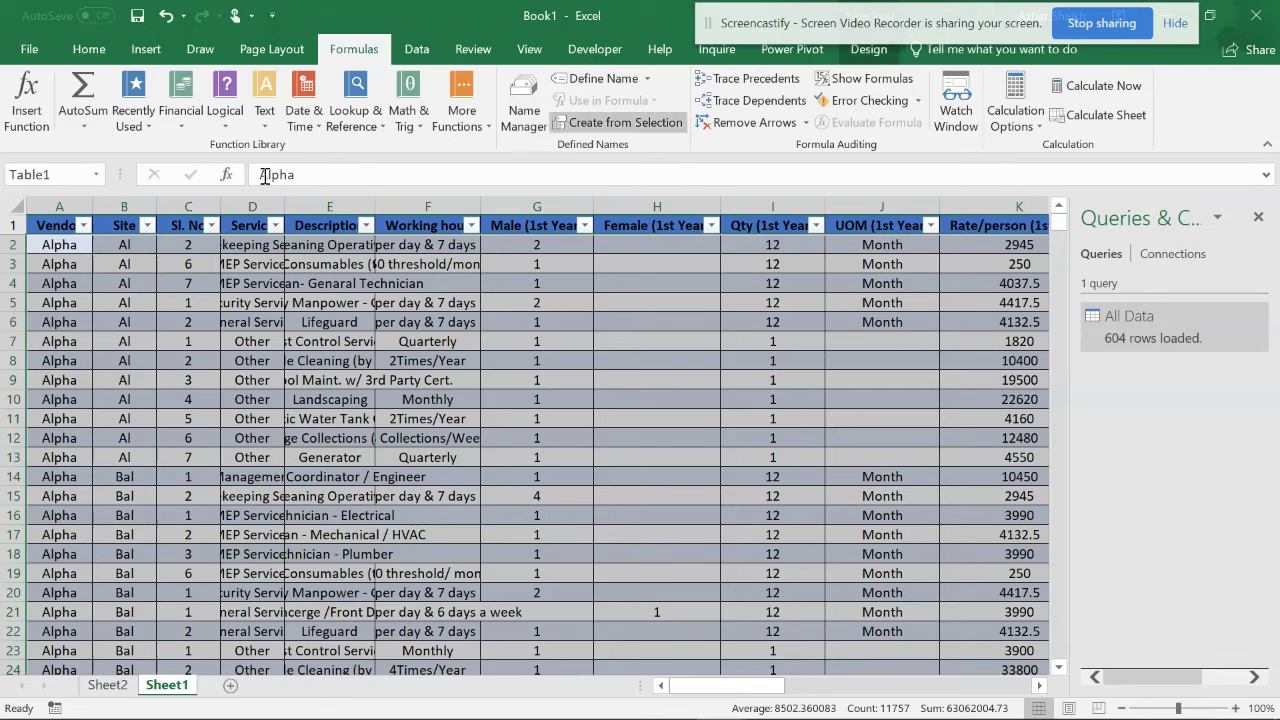
Step: Select the Table1 name in the Table Design Table Name box
left_click(795, 50)
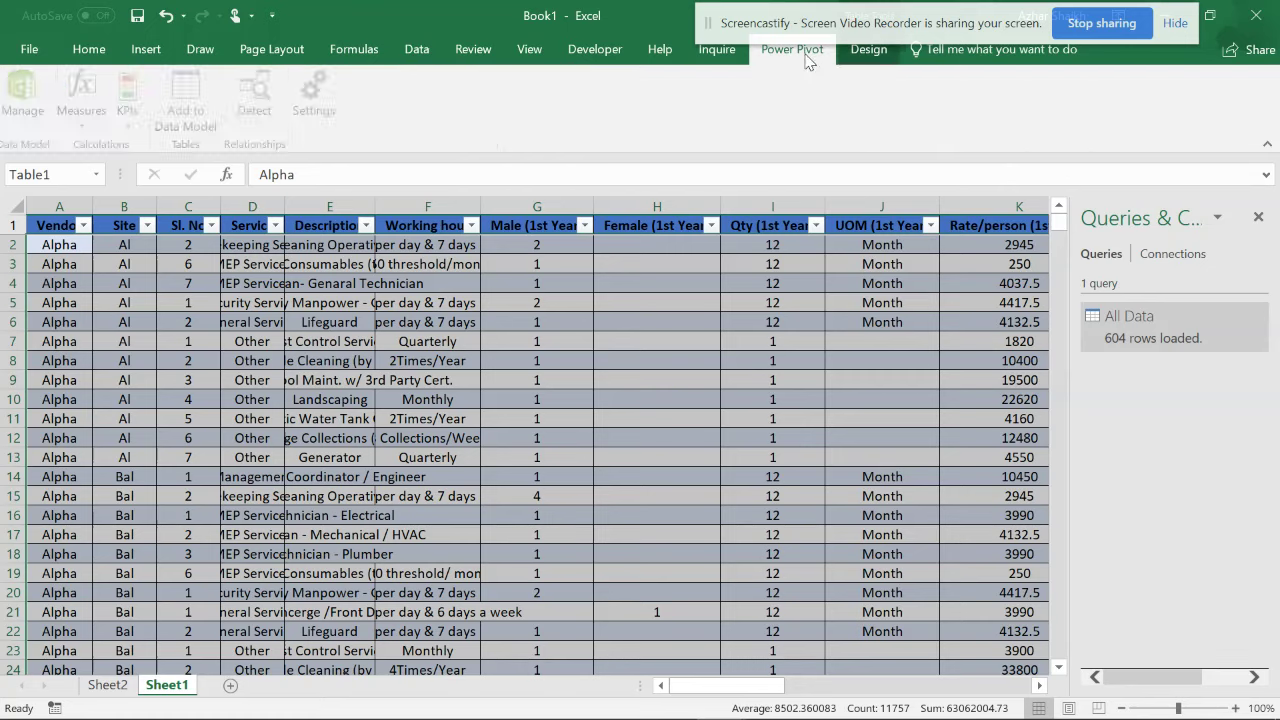
left_click(846, 55)
left_click(54, 104)
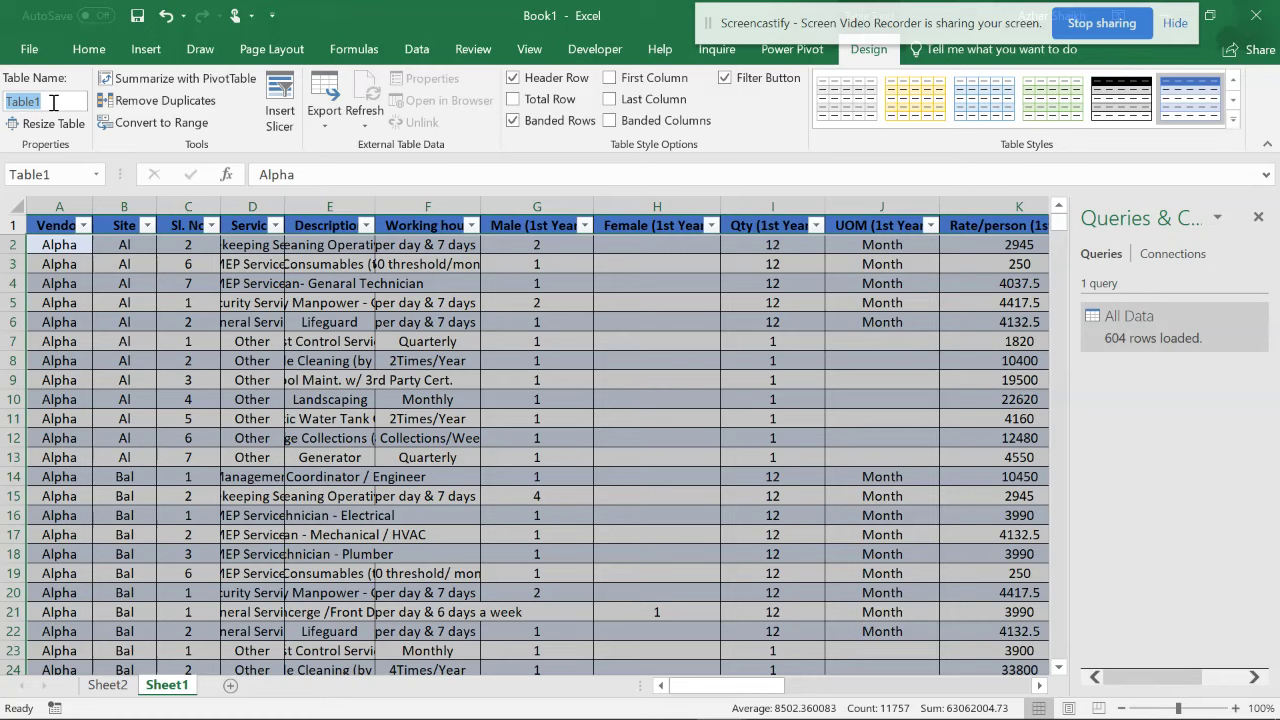
Step: Rename the source table to 'aLL', then select the All Data query, which now can't find Table1
type("aA")
left_click(245, 382)
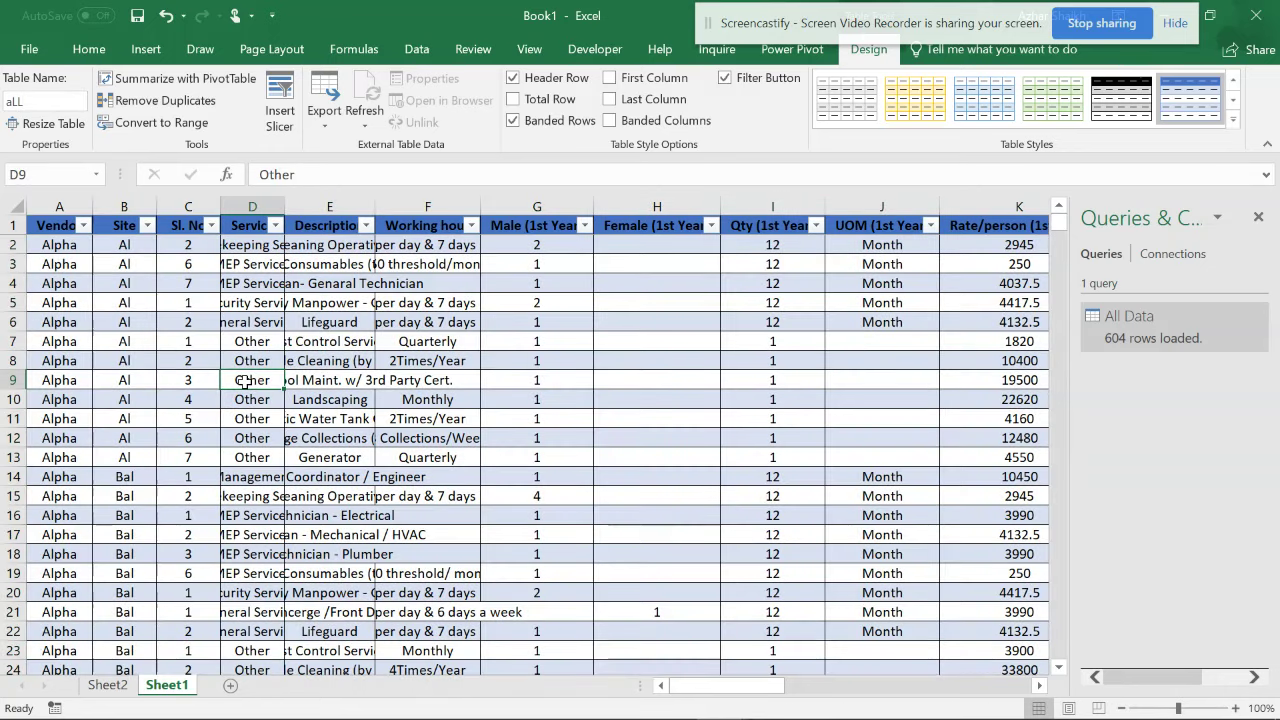
left_click(541, 340)
left_click(1141, 334)
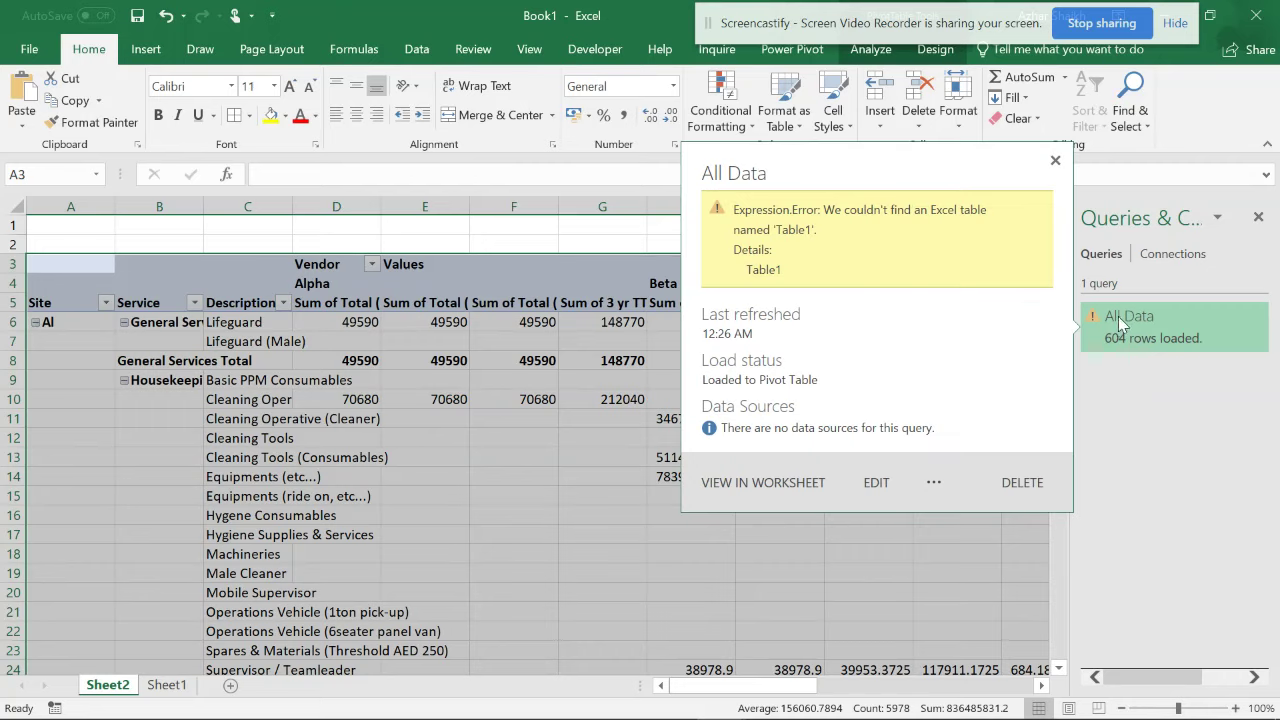
mouse_move(1141, 332)
double_click(1120, 329)
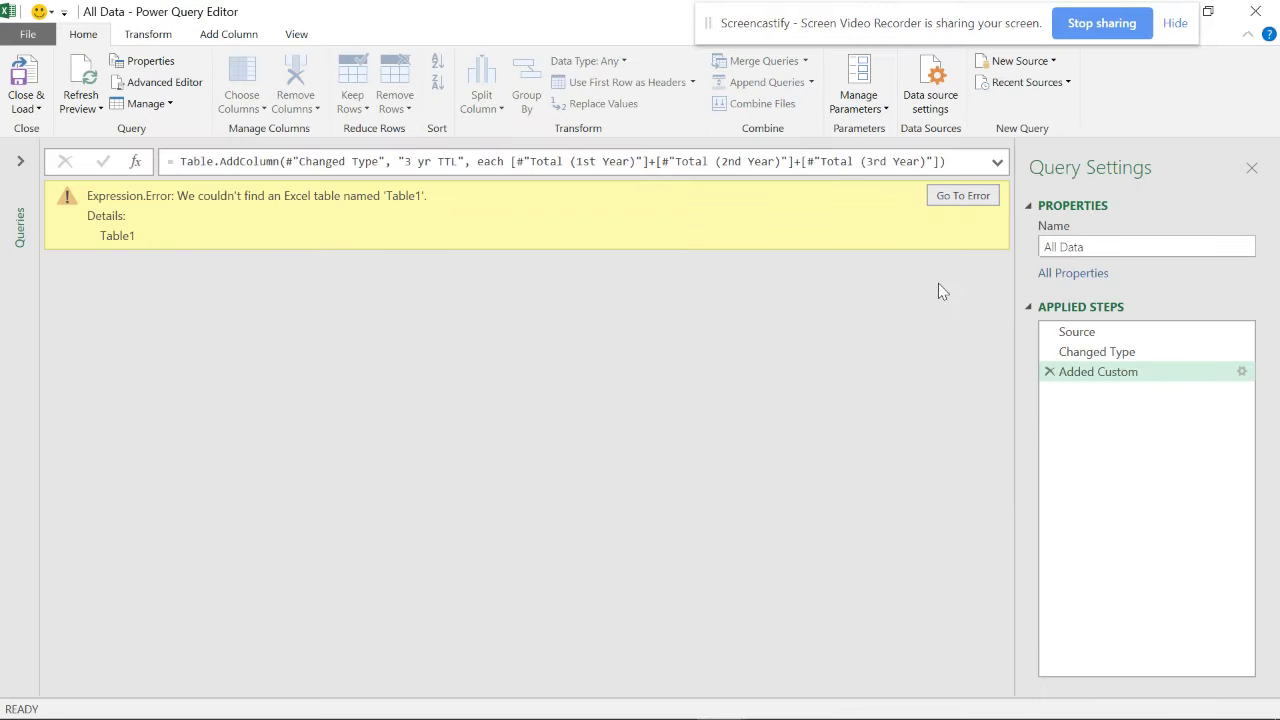
left_click(1068, 330)
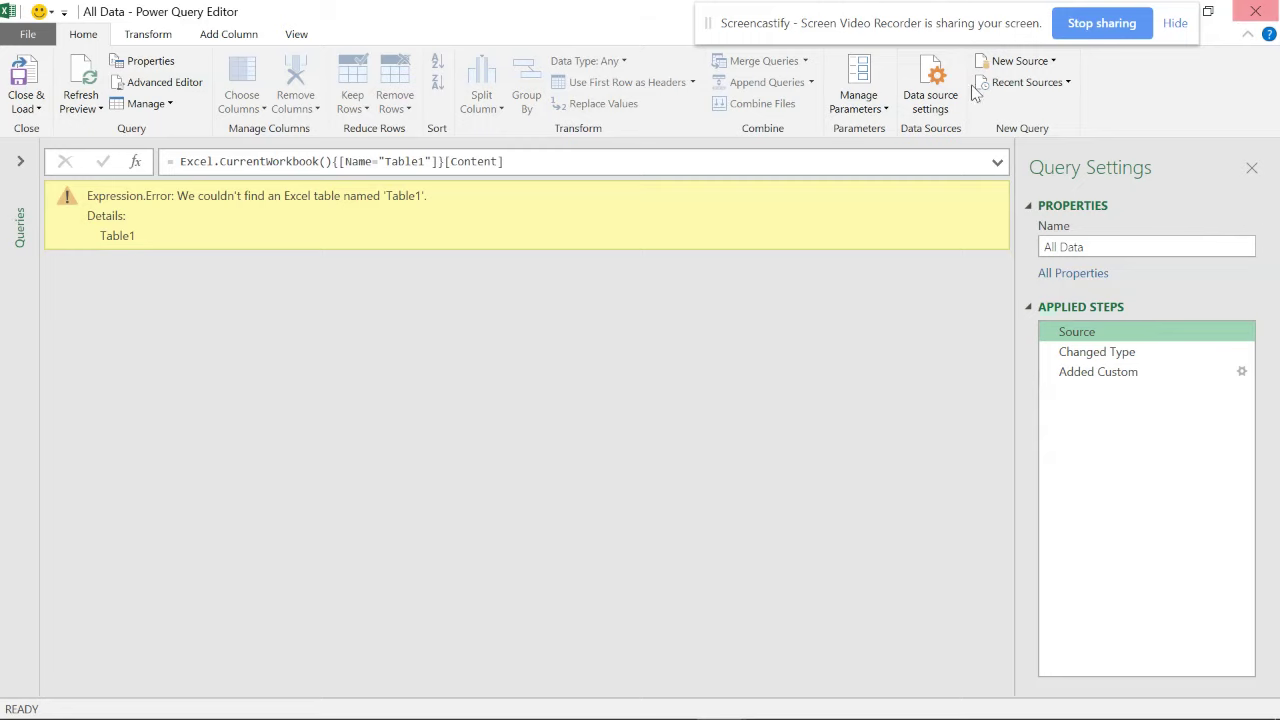
left_click(28, 34)
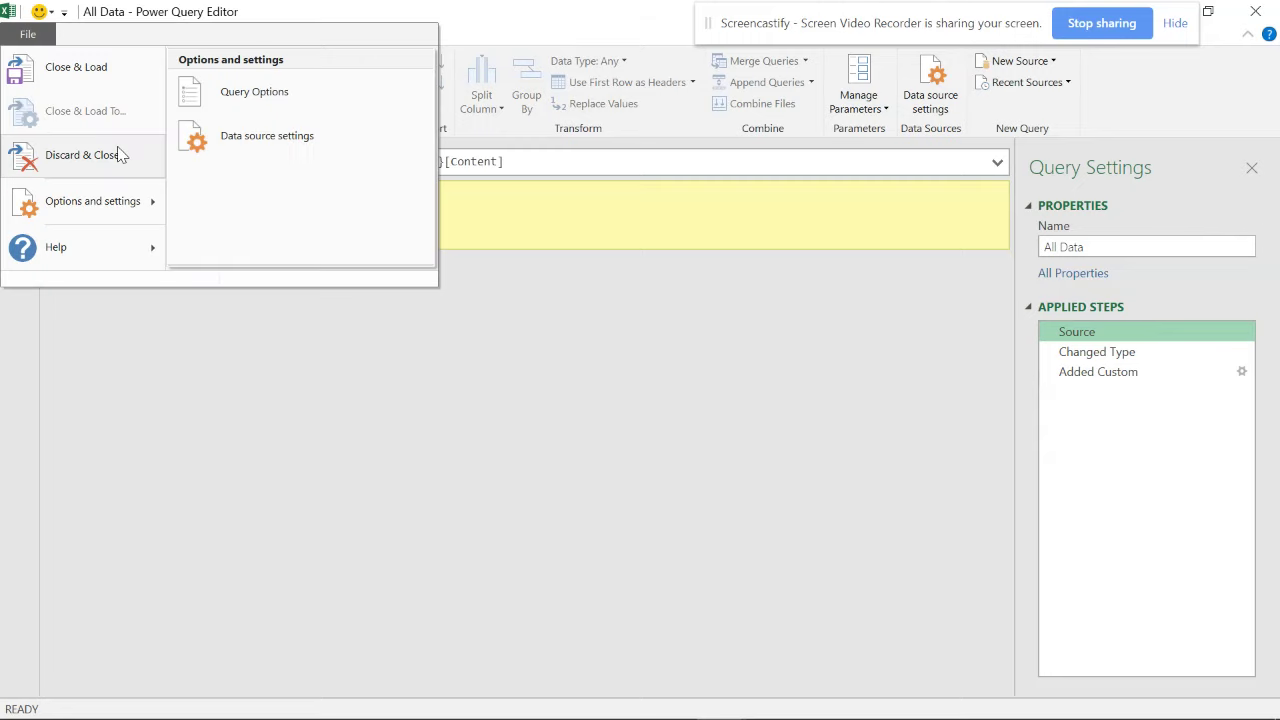
left_click(113, 87)
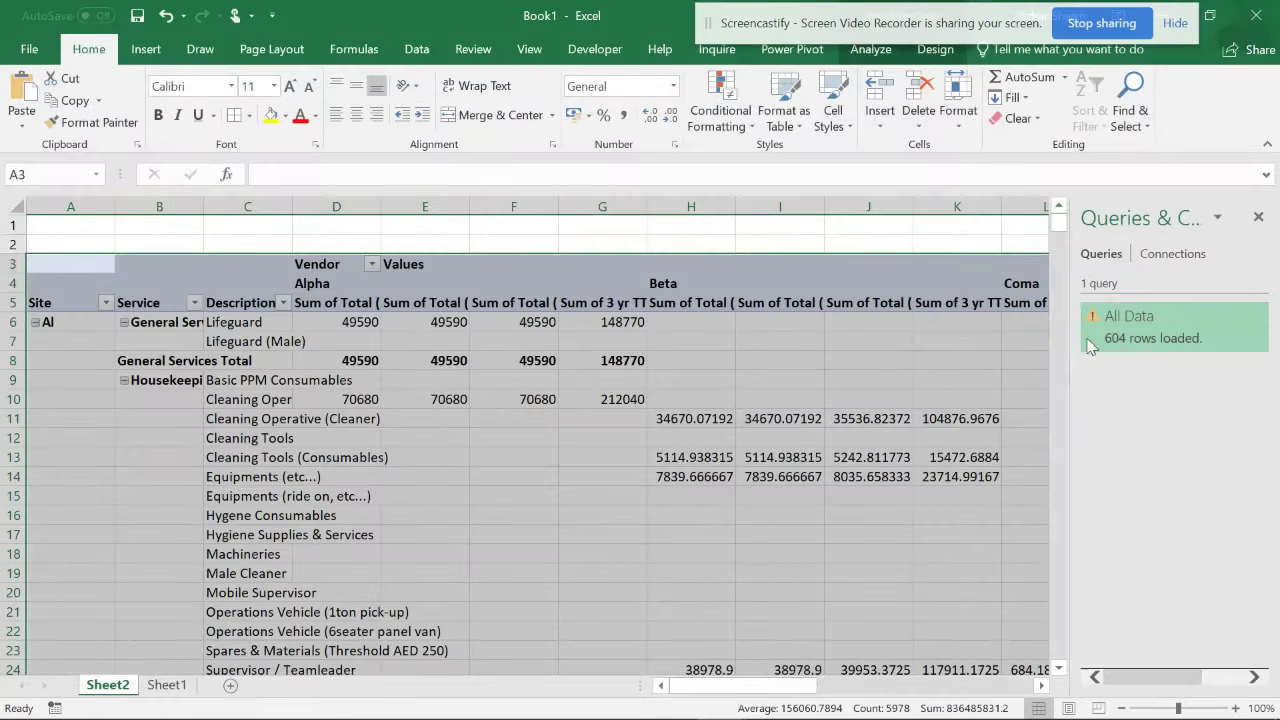
left_click(93, 175)
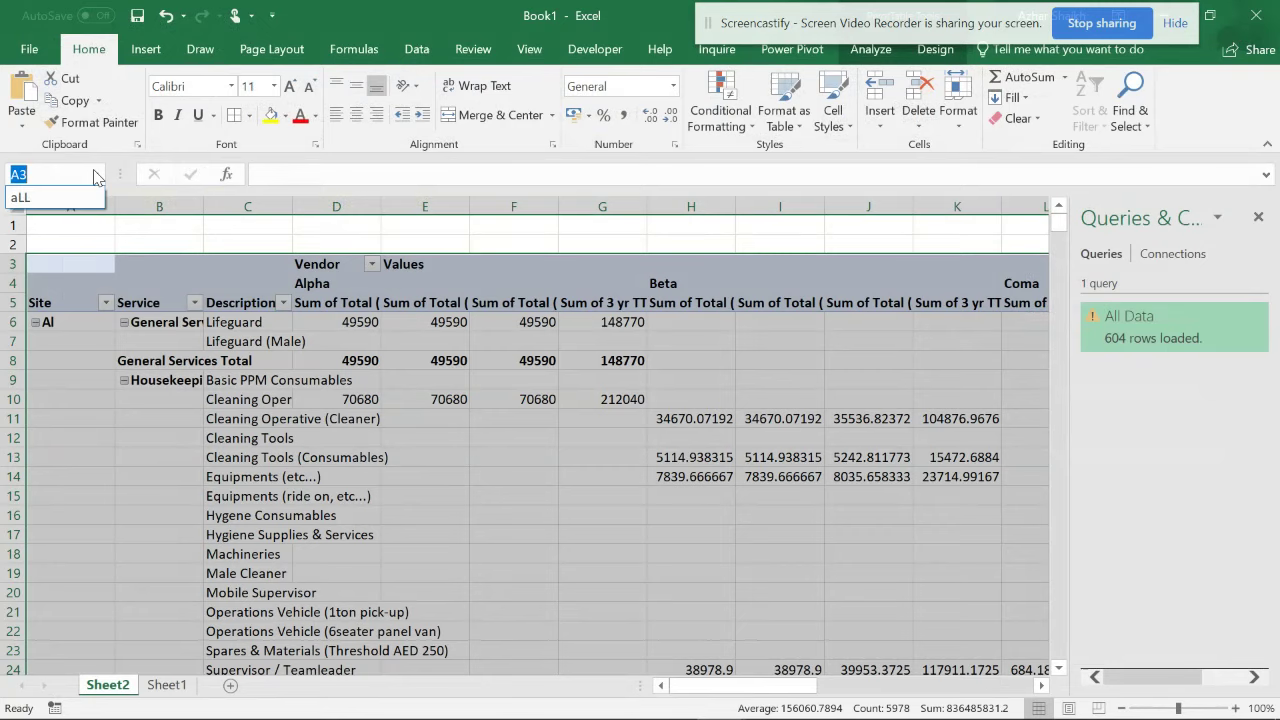
left_click(76, 198)
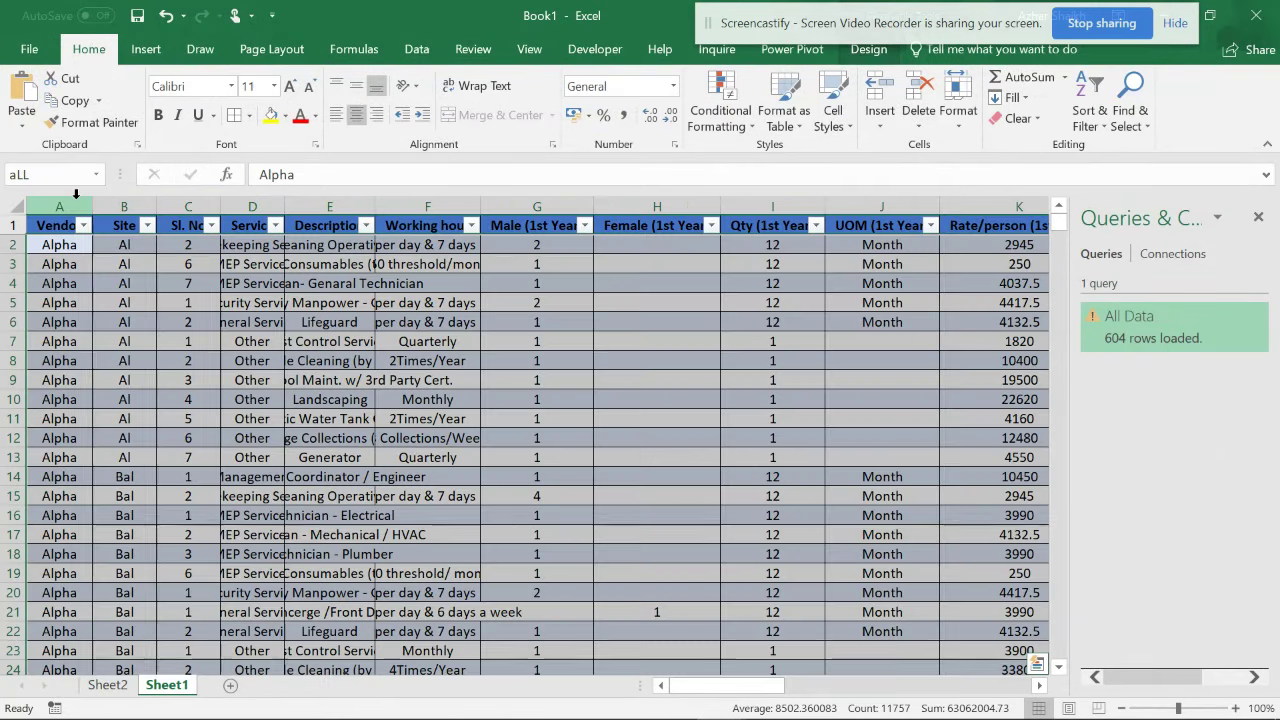
right_click(243, 302)
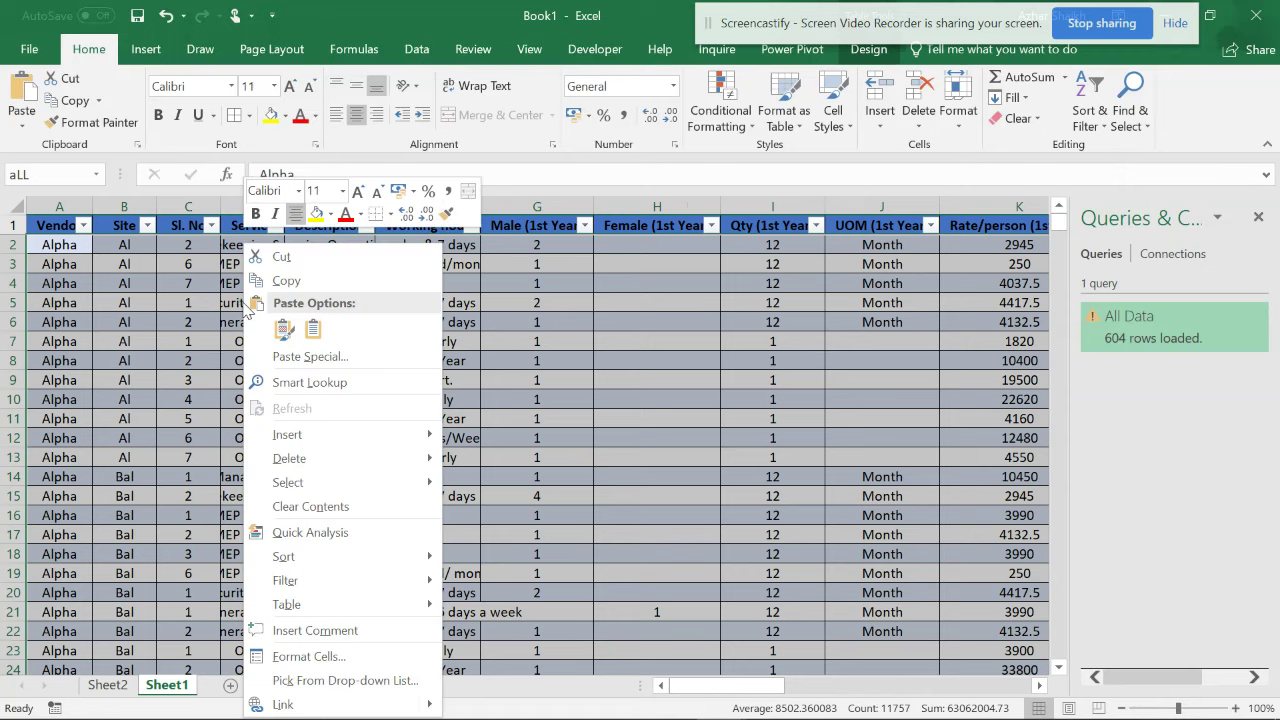
left_click(418, 49)
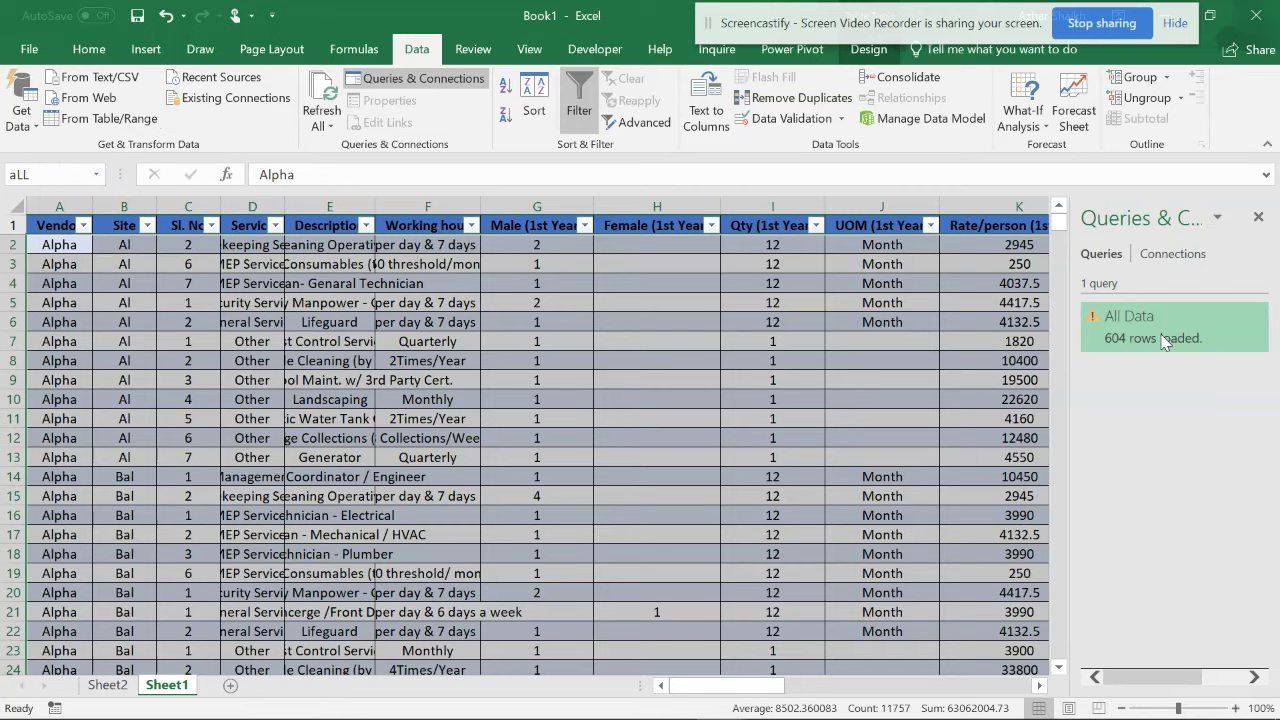
mouse_move(1163, 342)
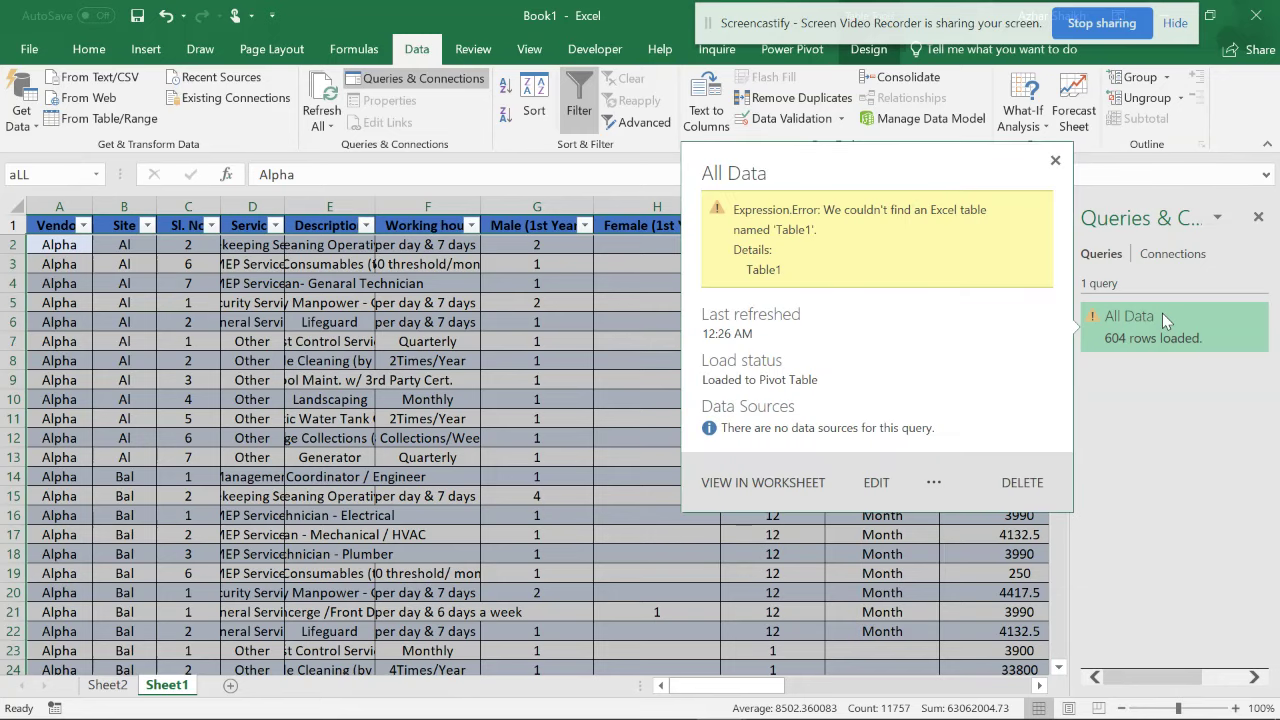
right_click(1163, 315)
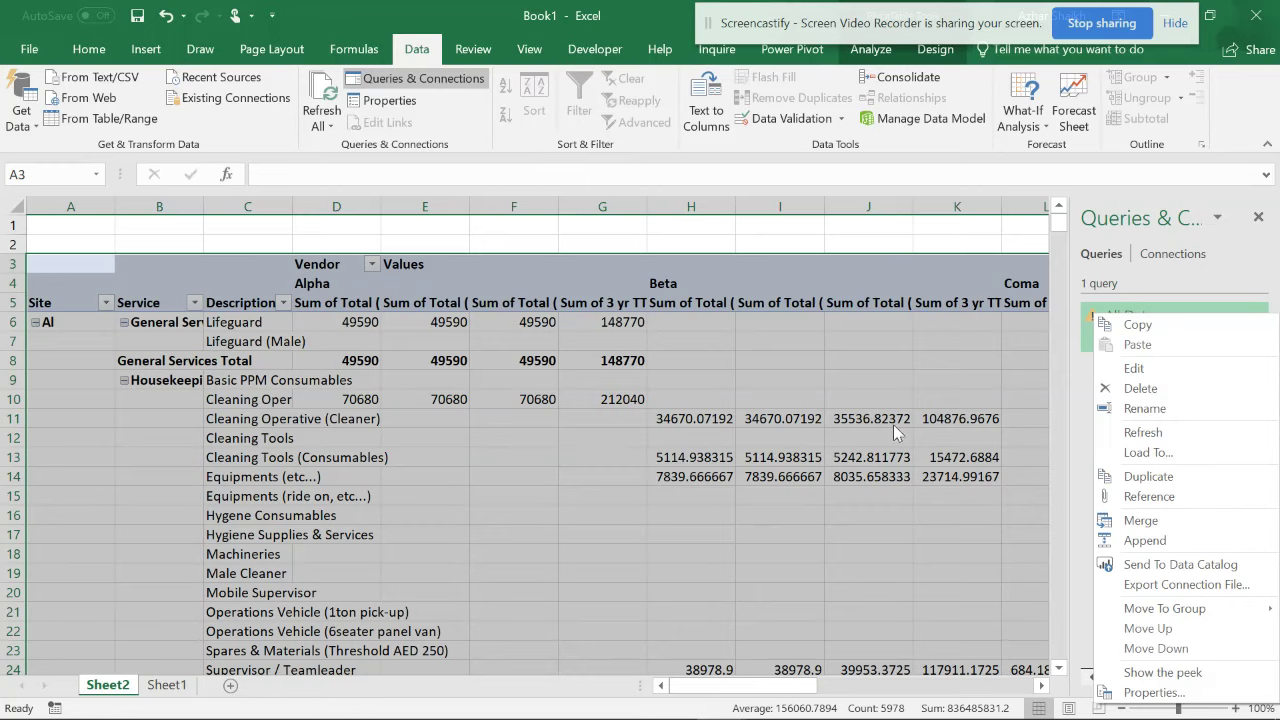
left_click(455, 399)
left_click(184, 387)
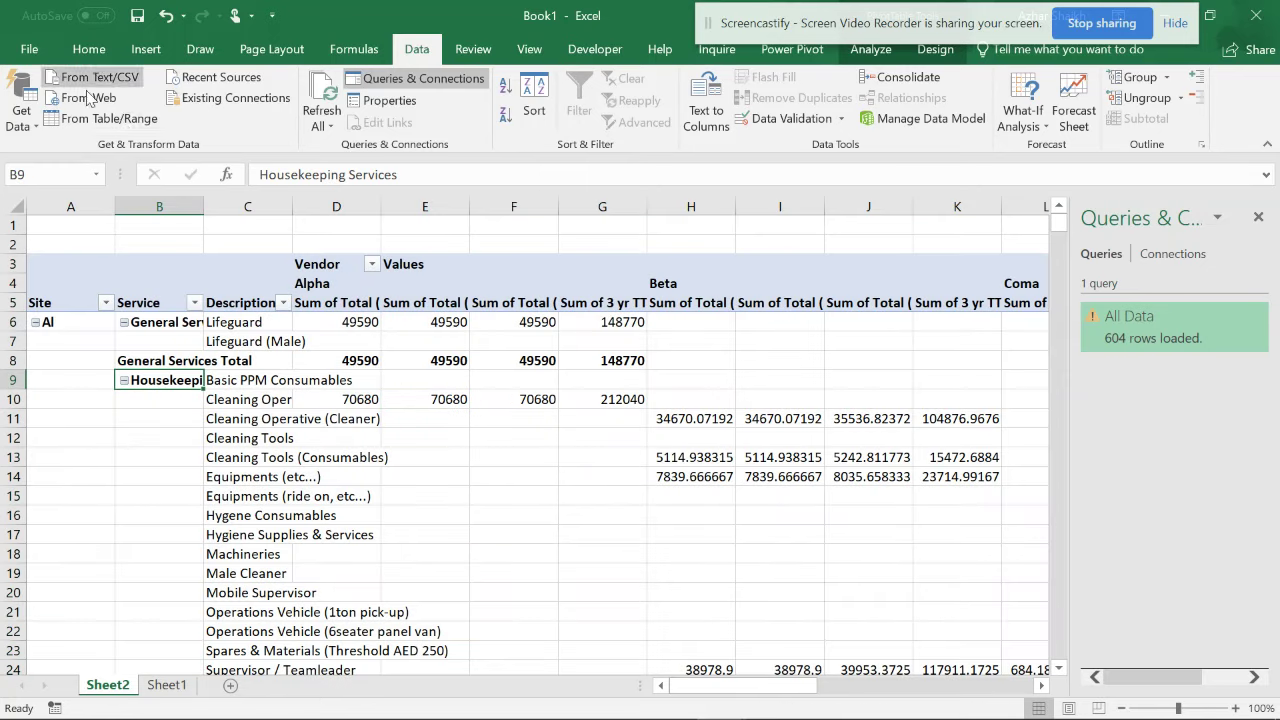
Step: Begin creating a table from the pivot's range with headers, then cancel it
left_click(100, 119)
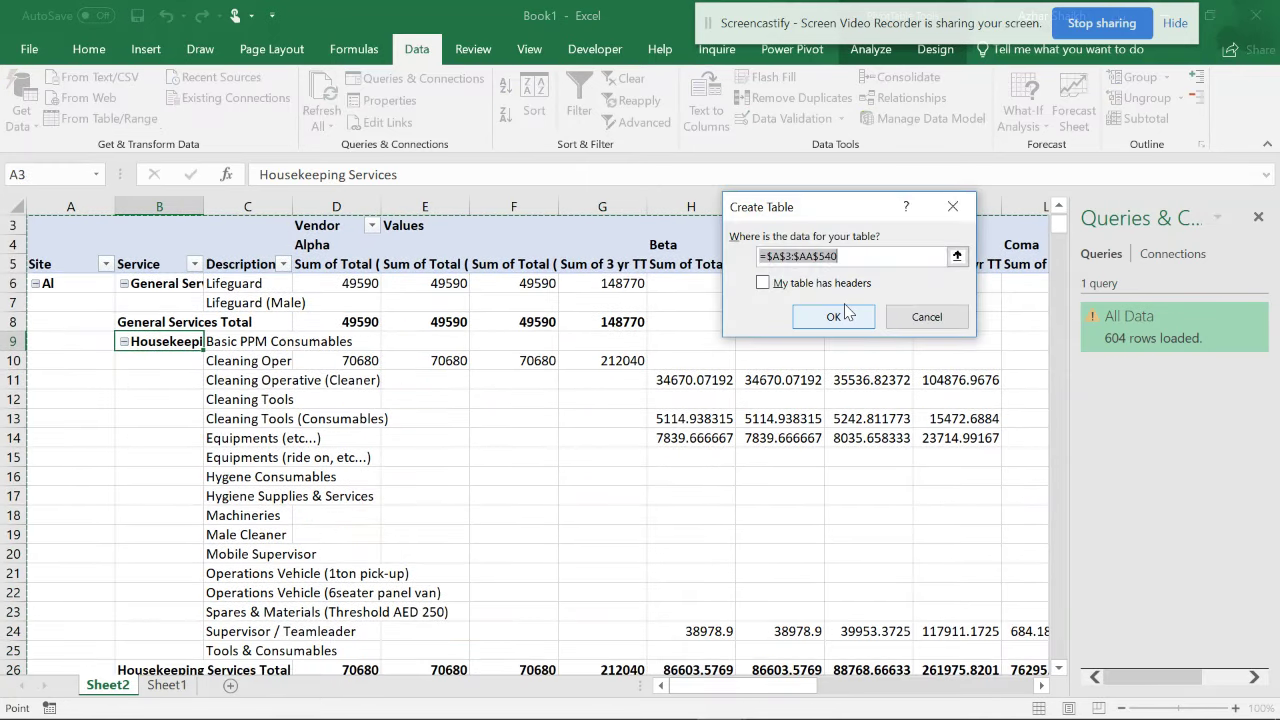
left_click(813, 286)
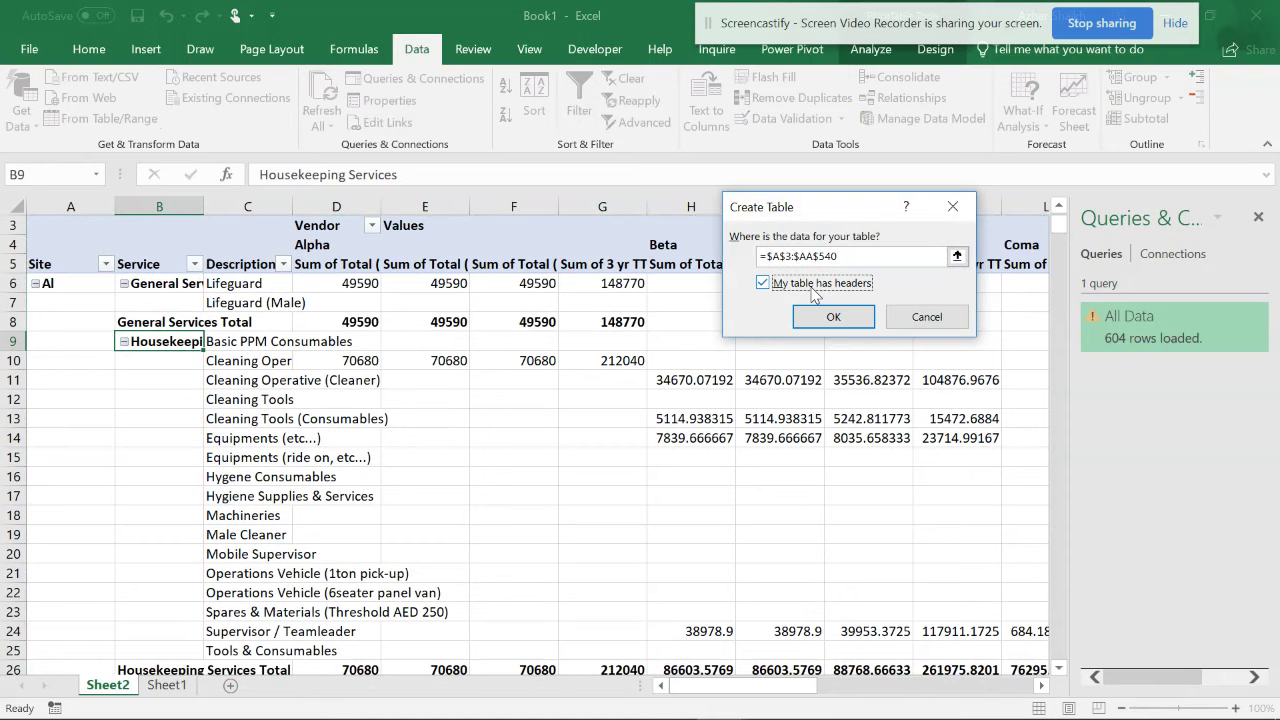
left_click(905, 317)
Step: Go to Sheet1, check the workbook names, and open the All Data query for the aLL table
left_click(167, 685)
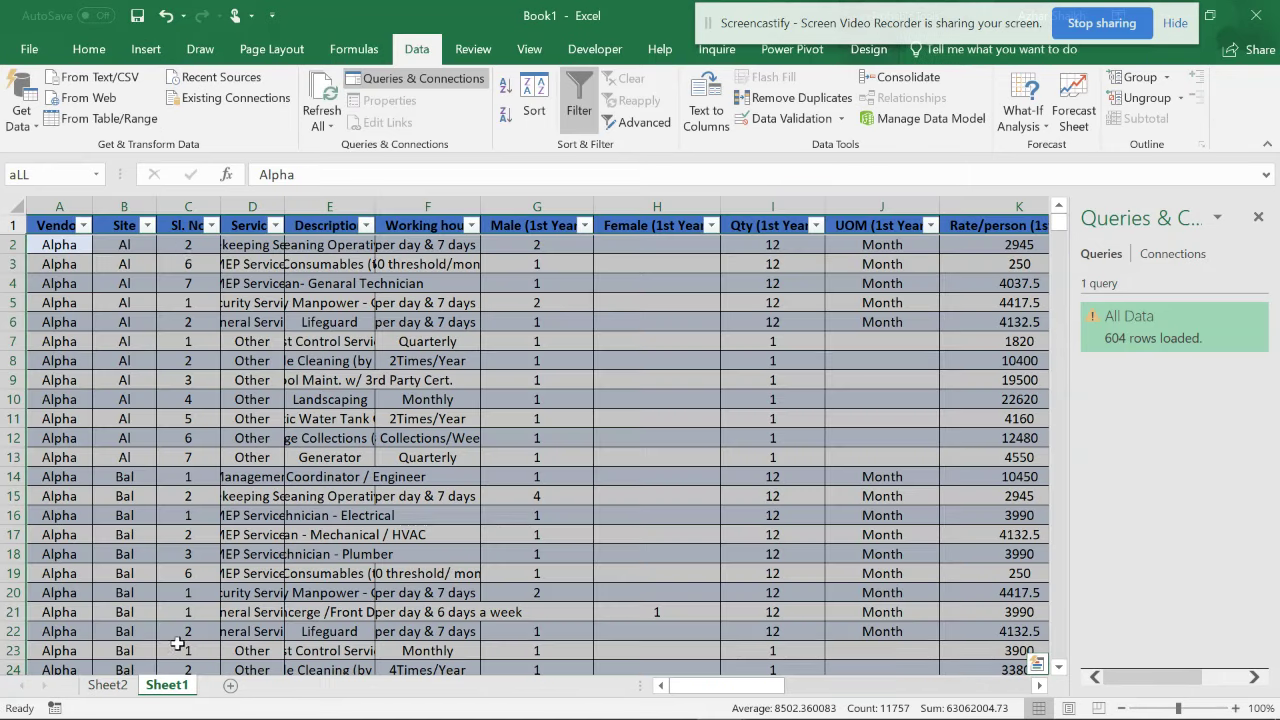
left_click(97, 174)
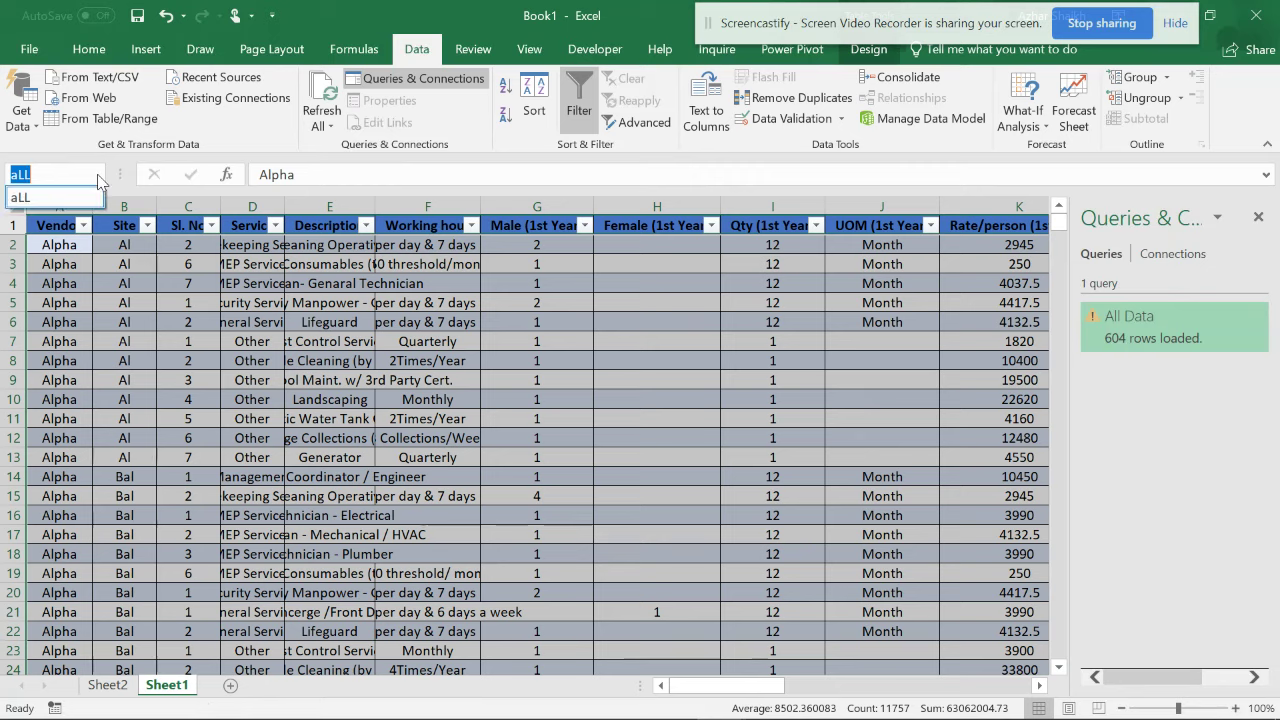
left_click(117, 122)
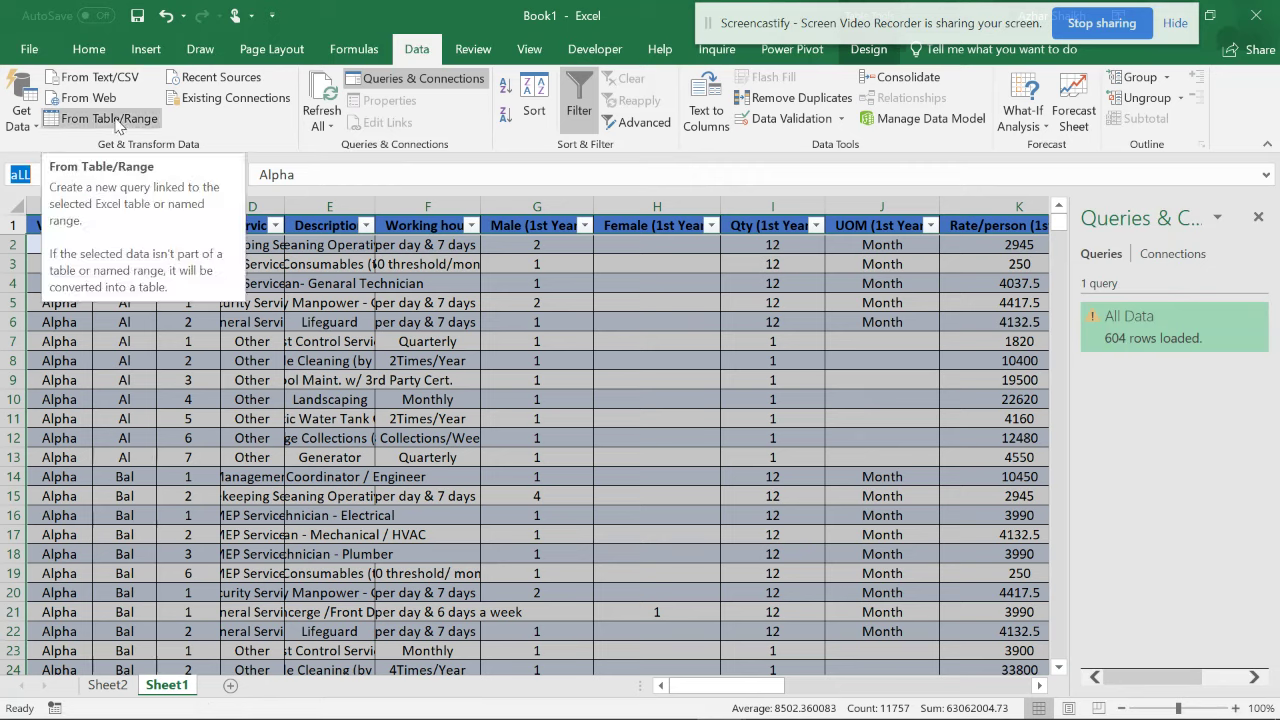
left_click(117, 122)
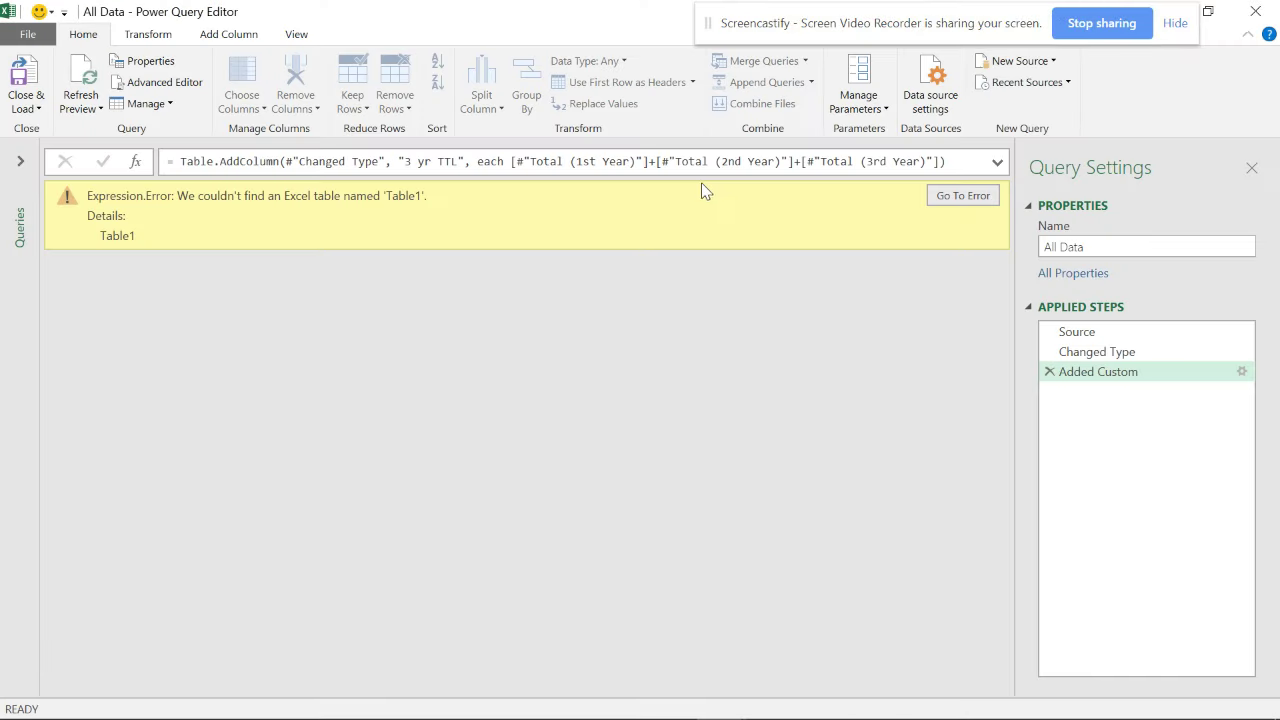
Step: Inspect the Source step error and copy the missing table name 'Table1'
left_click(1099, 335)
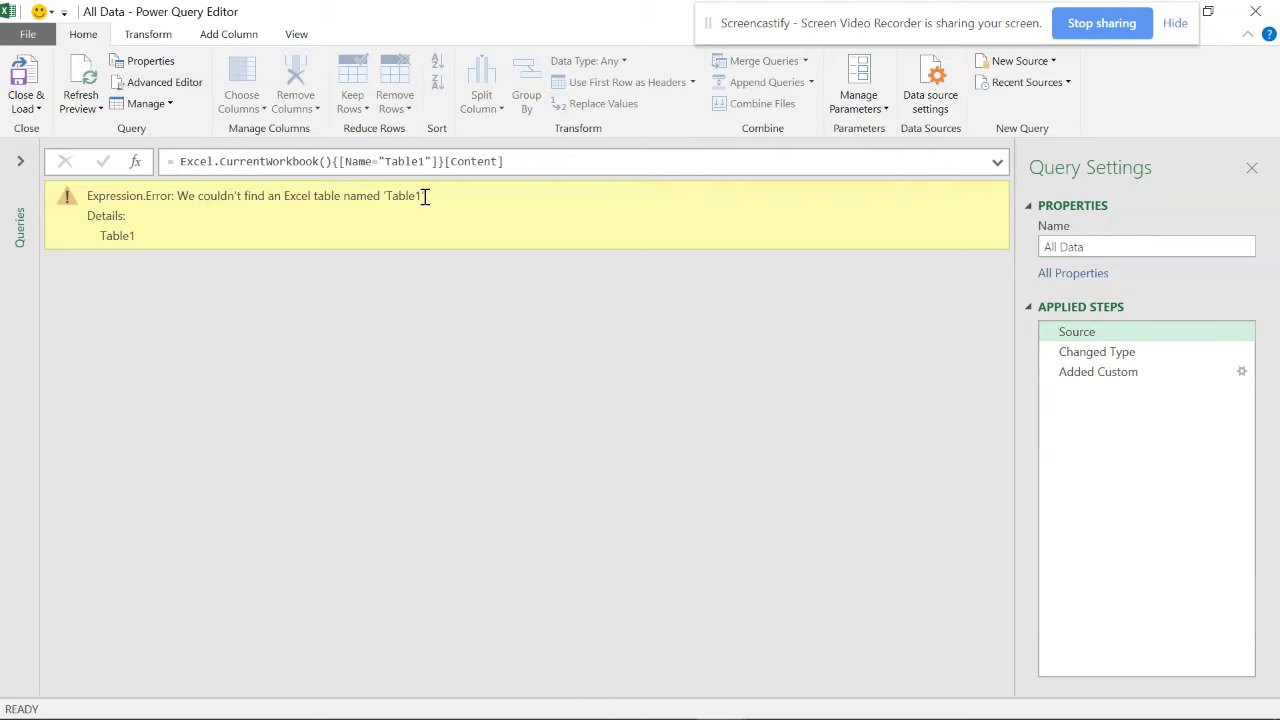
left_click_drag(136, 236, 102, 241)
right_click(113, 246)
left_click(68, 295)
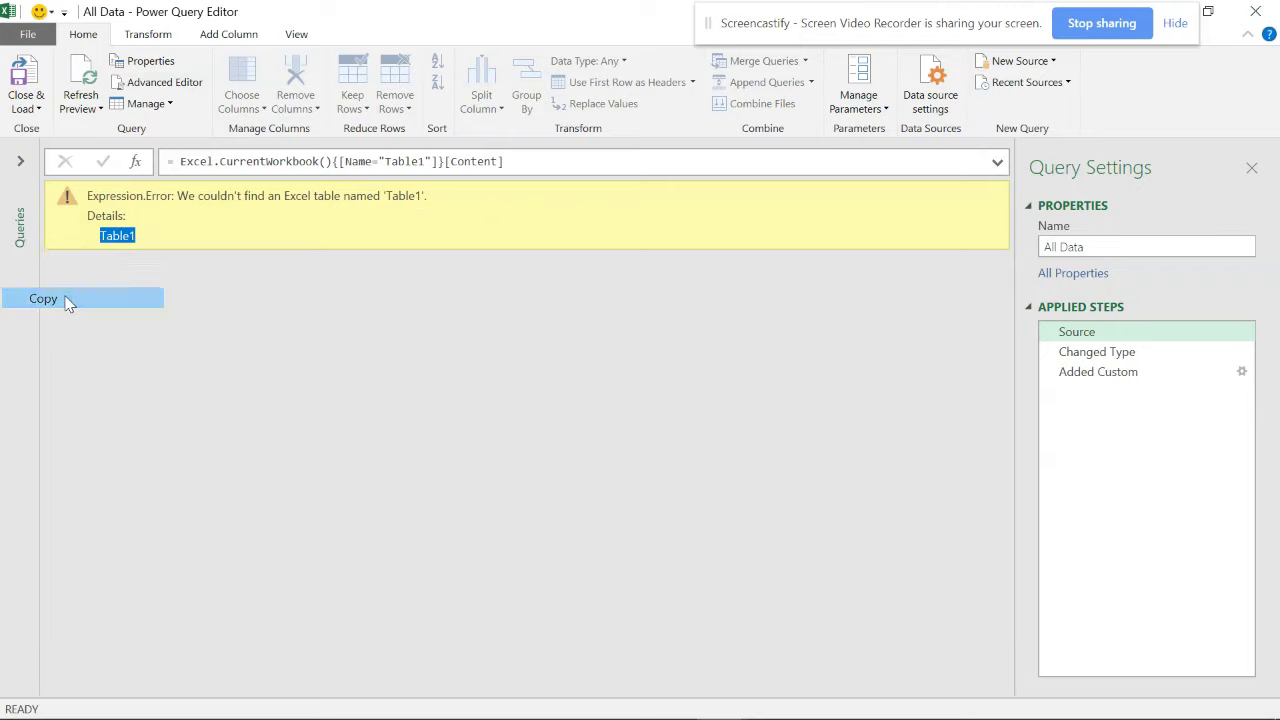
Step: Restore the Query Settings pane and close Power Query Editor
left_click(1251, 168)
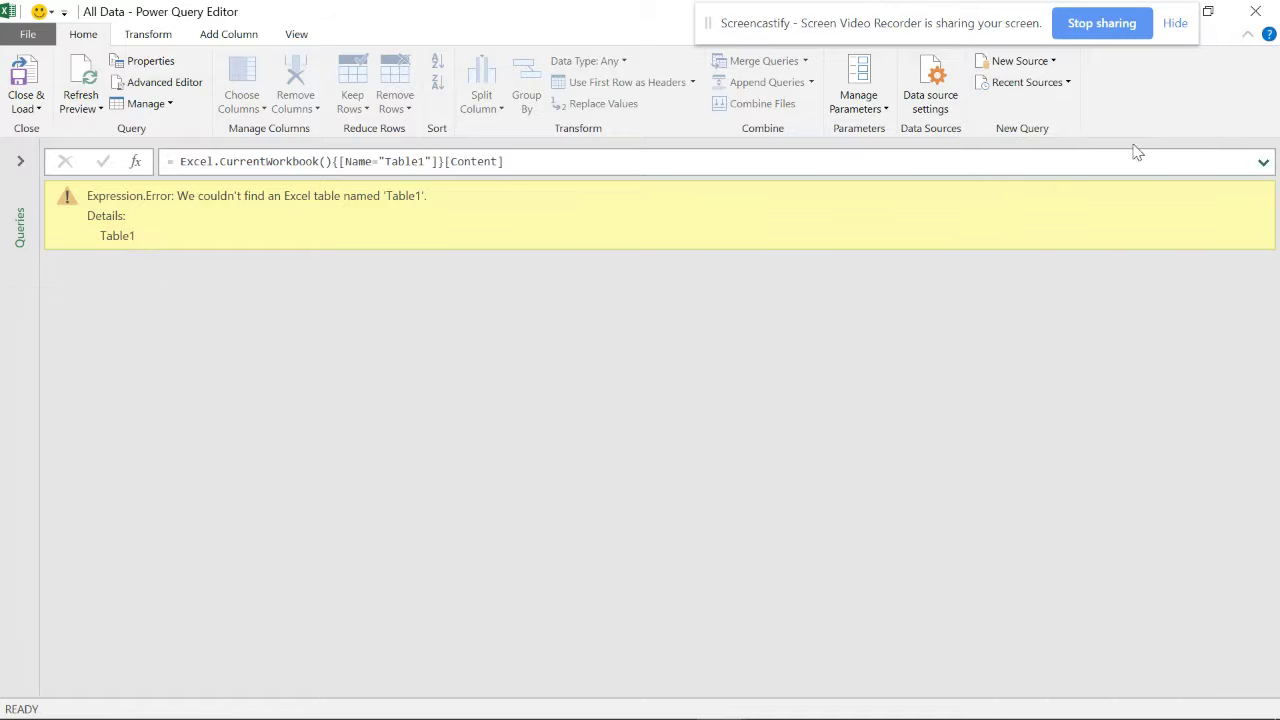
left_click(297, 36)
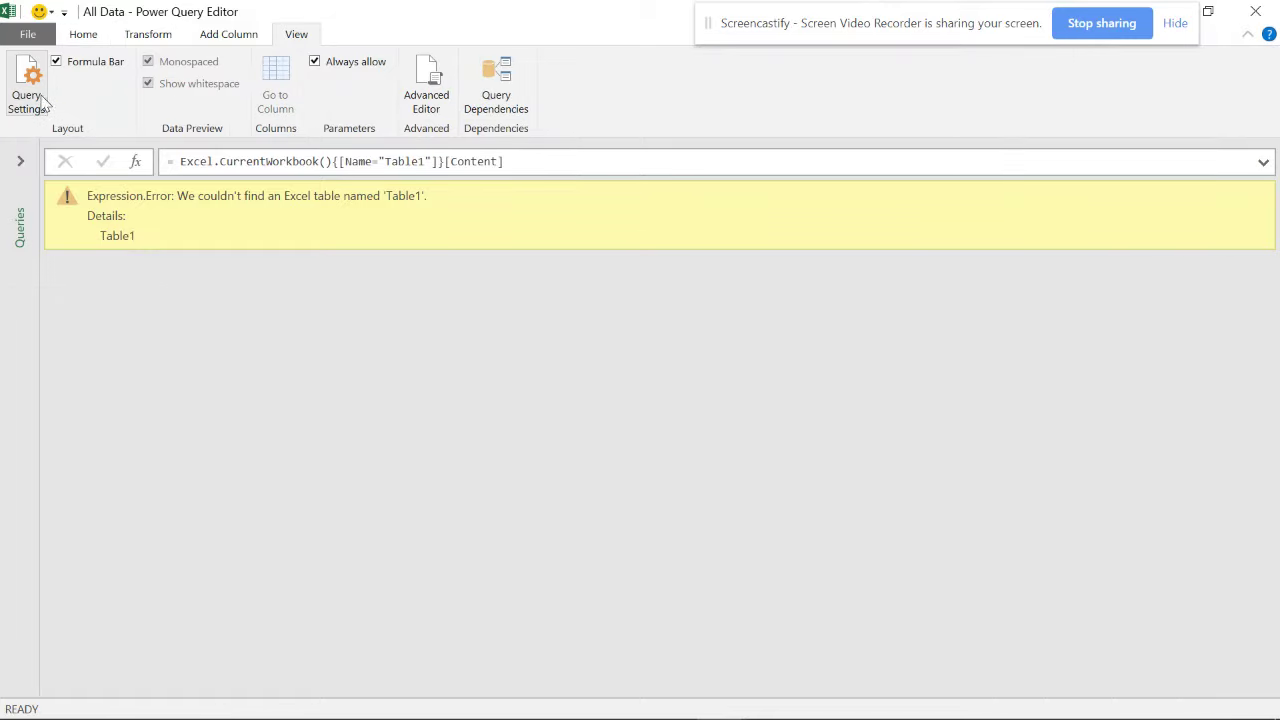
left_click(27, 90)
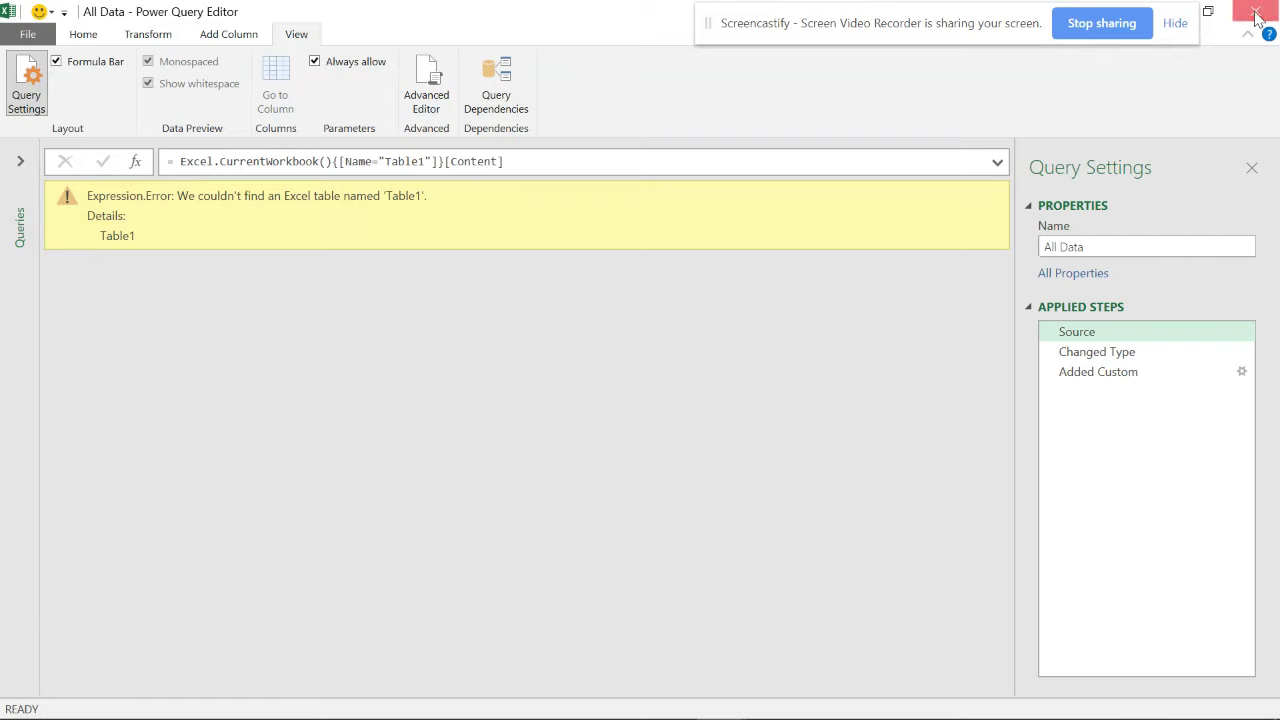
left_click(1255, 11)
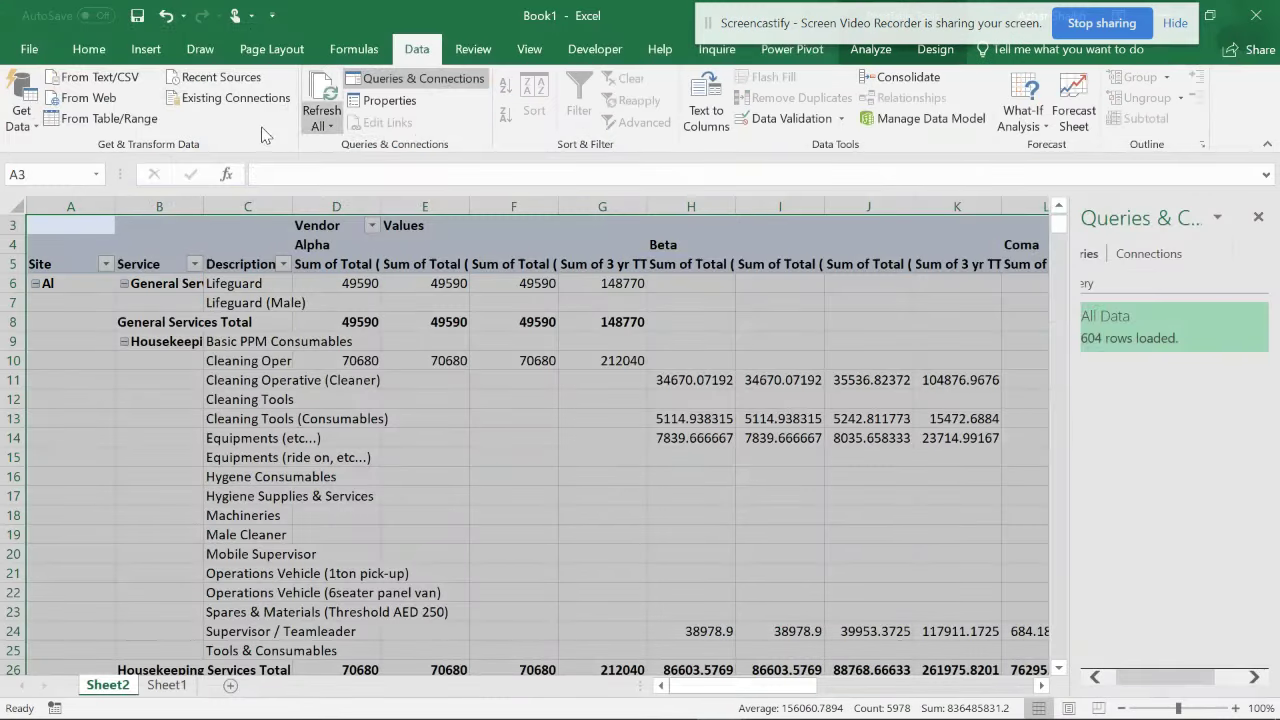
Step: Rename the Sheet1 table from 'aLL' back to 'Table1' and visit the save screen
left_click(160, 686)
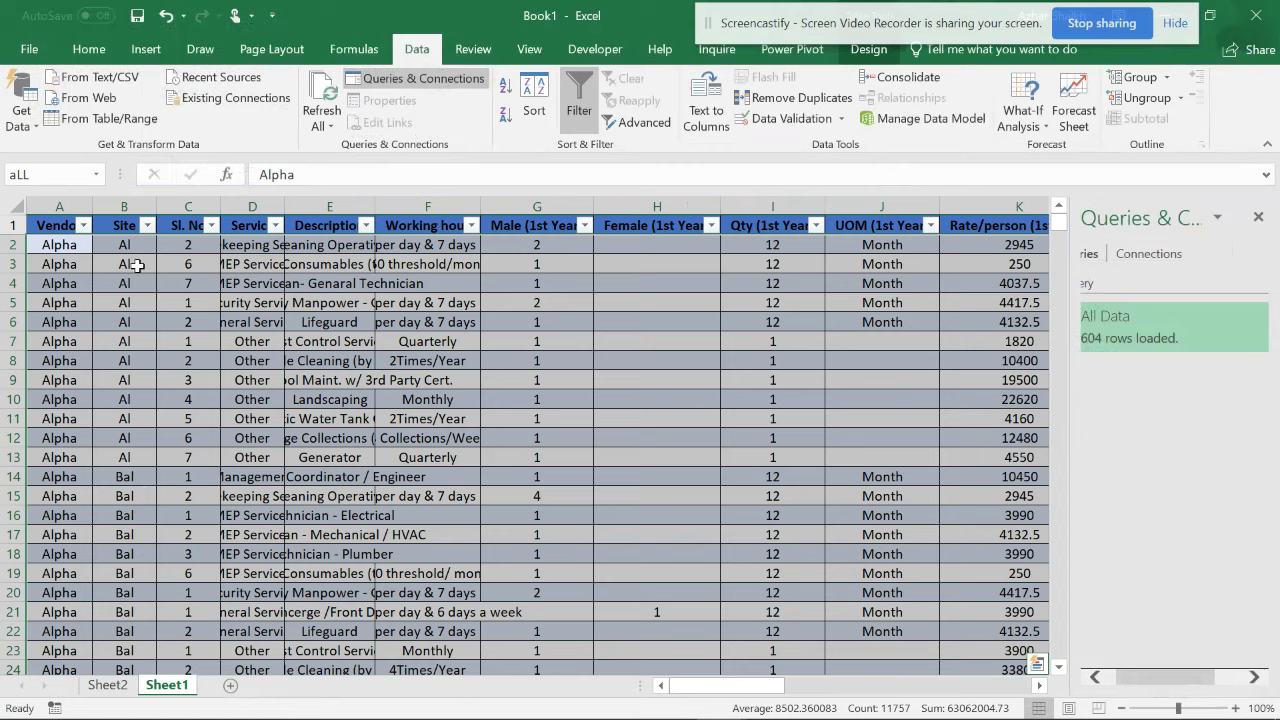
left_click(86, 177)
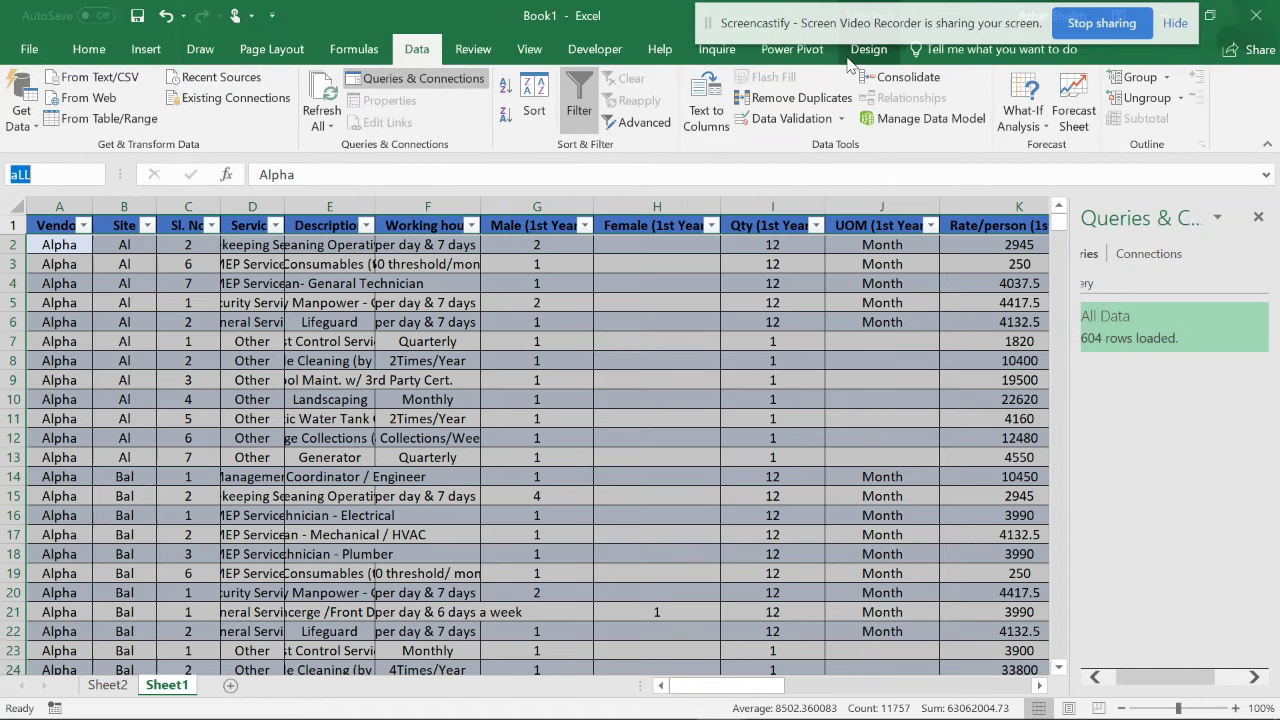
key("Escape")
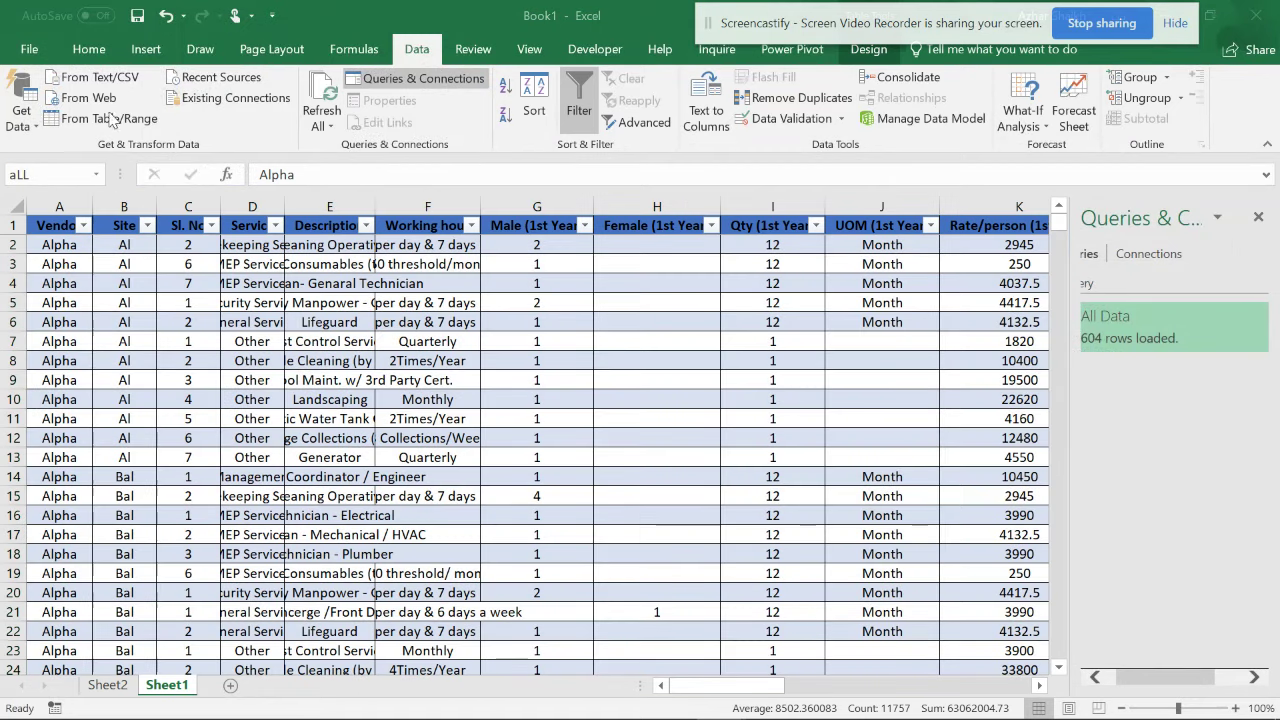
left_click(110, 120)
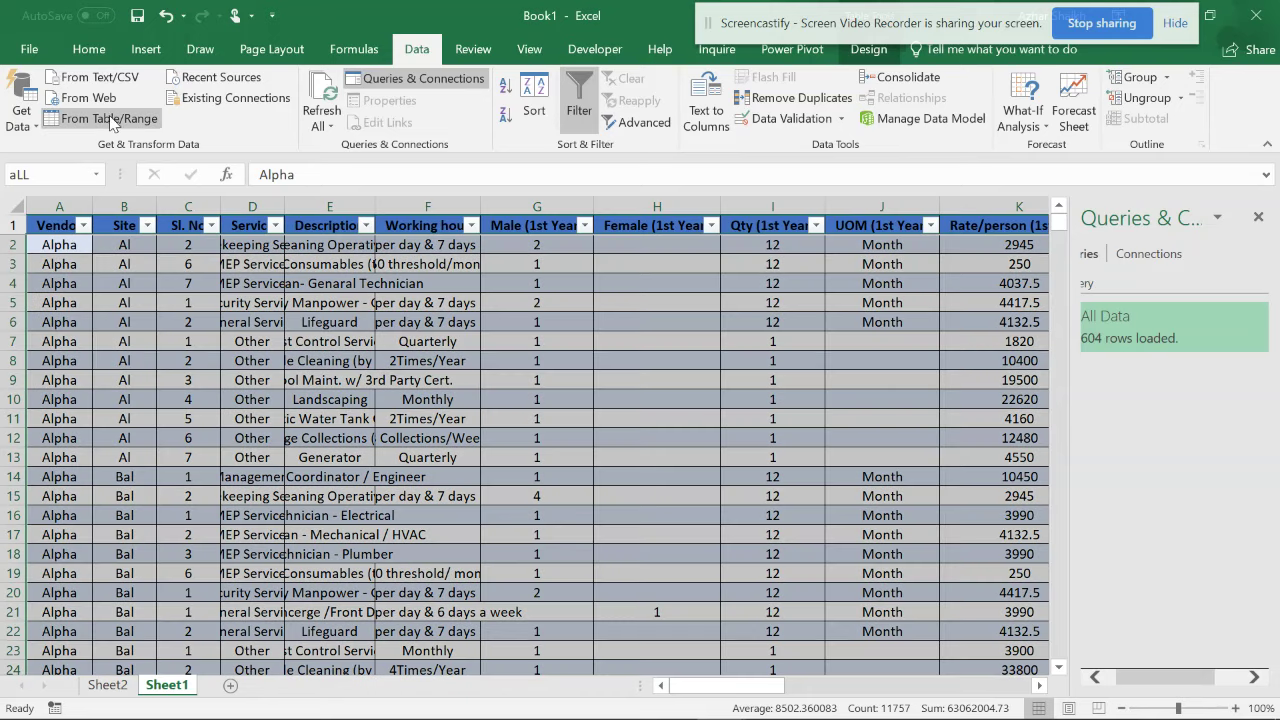
left_click(866, 49)
left_click(37, 104)
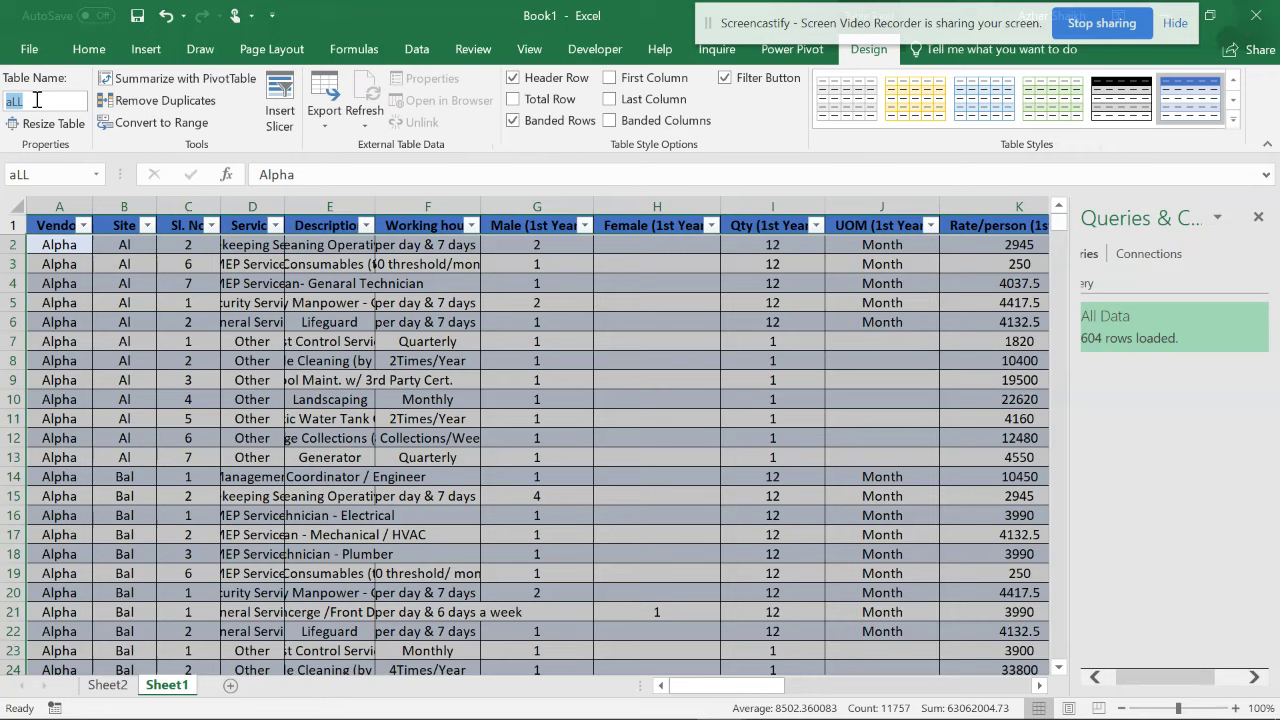
type("Table1")
left_click(137, 15)
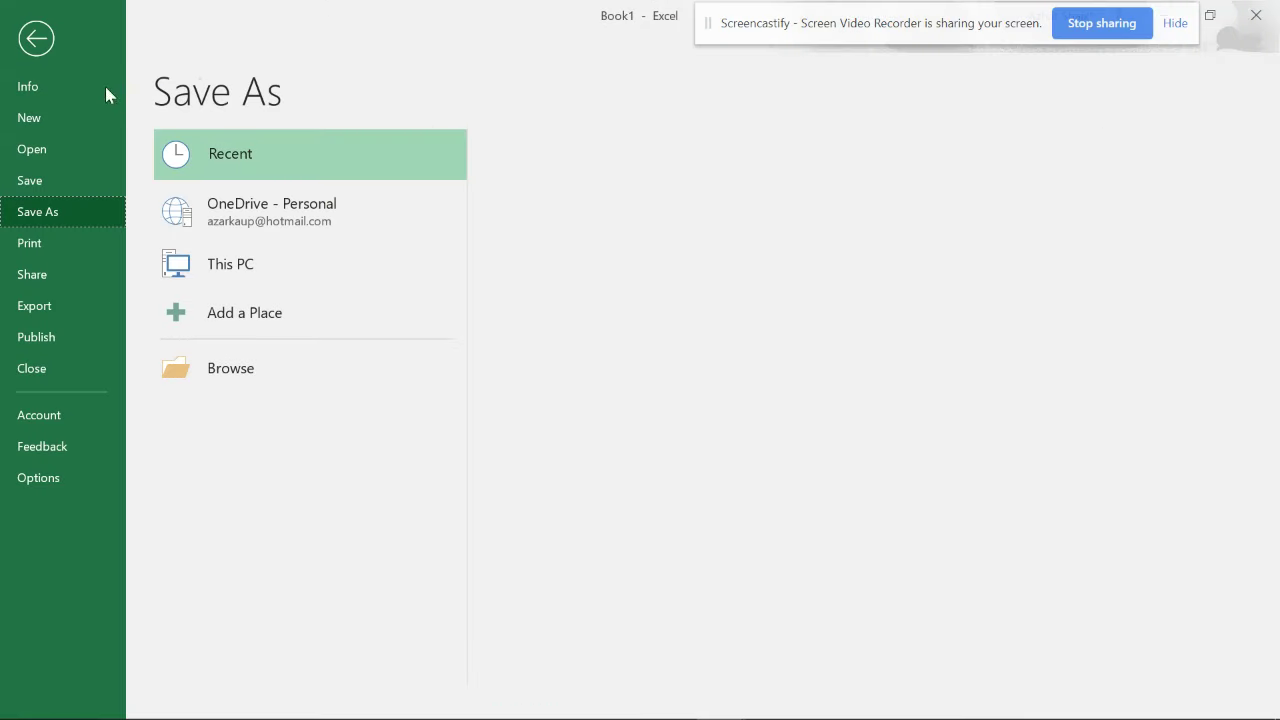
left_click(36, 38)
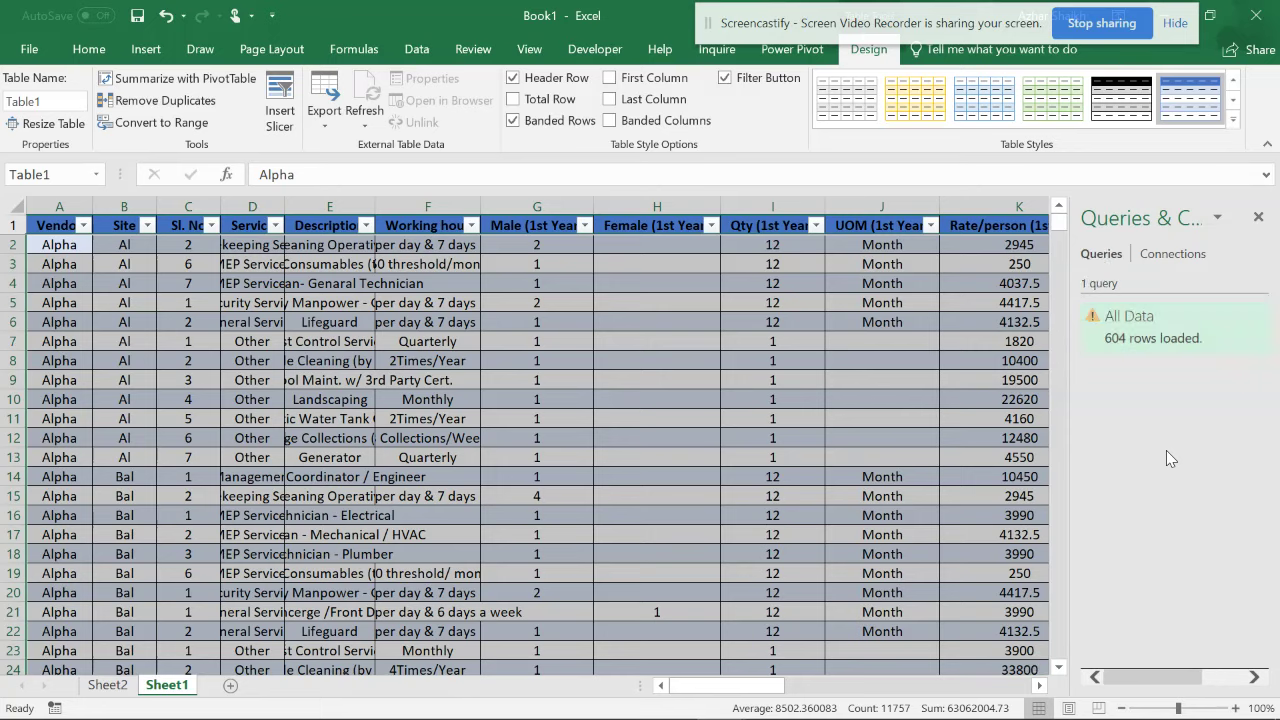
Step: Select the whole Table1 table from the Name Box list
left_click(173, 303)
left_click(95, 175)
left_click(86, 202)
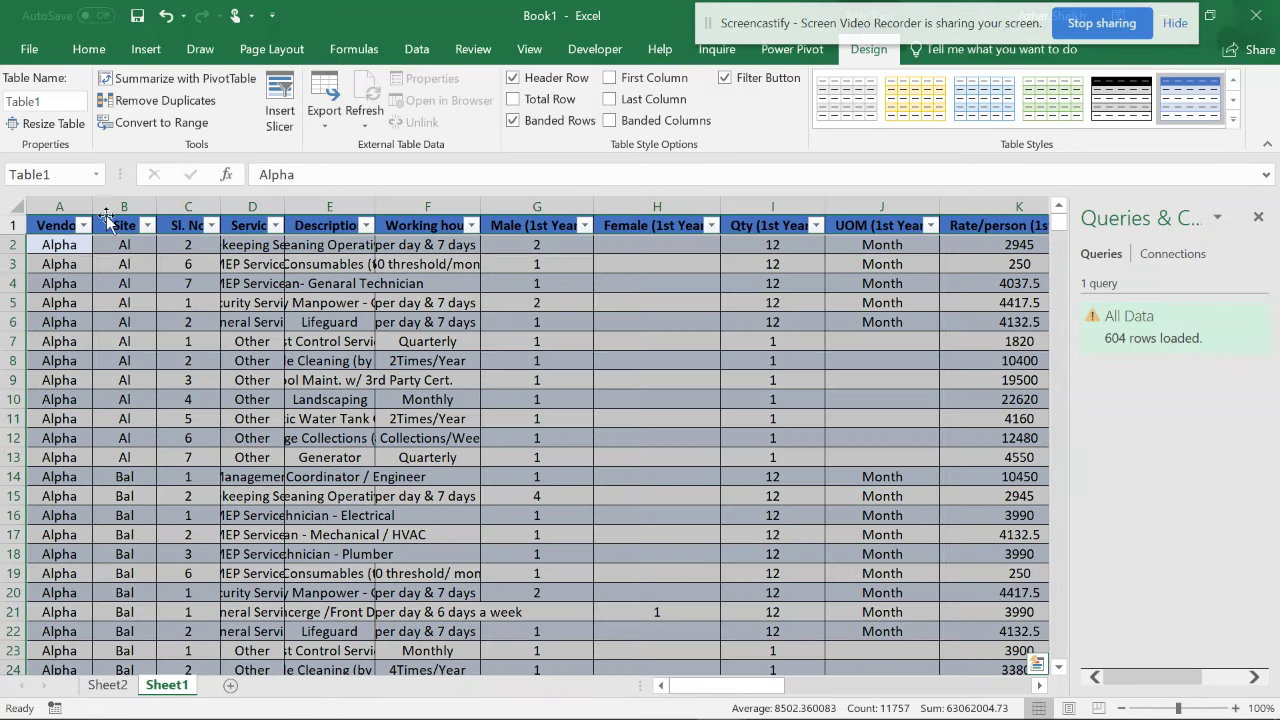
Step: Refresh the All Data query and open it in Power Query Editor, showing 604 rows
right_click(1108, 340)
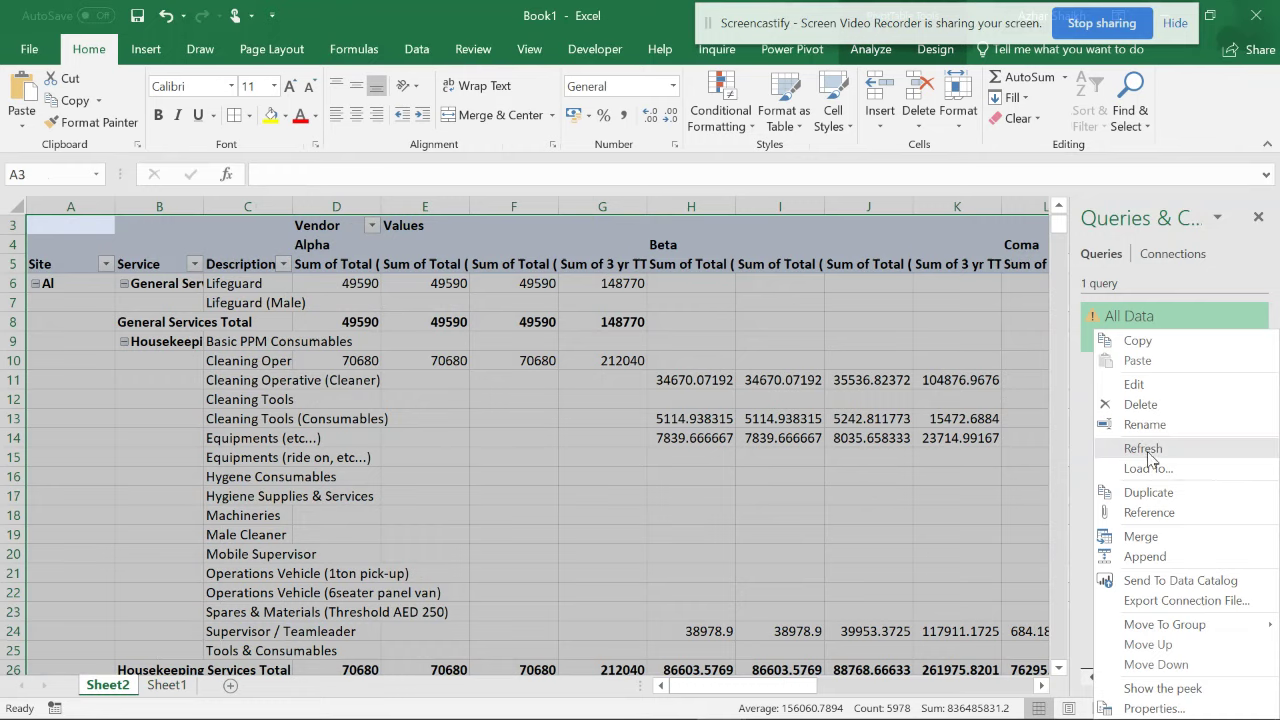
left_click(1143, 448)
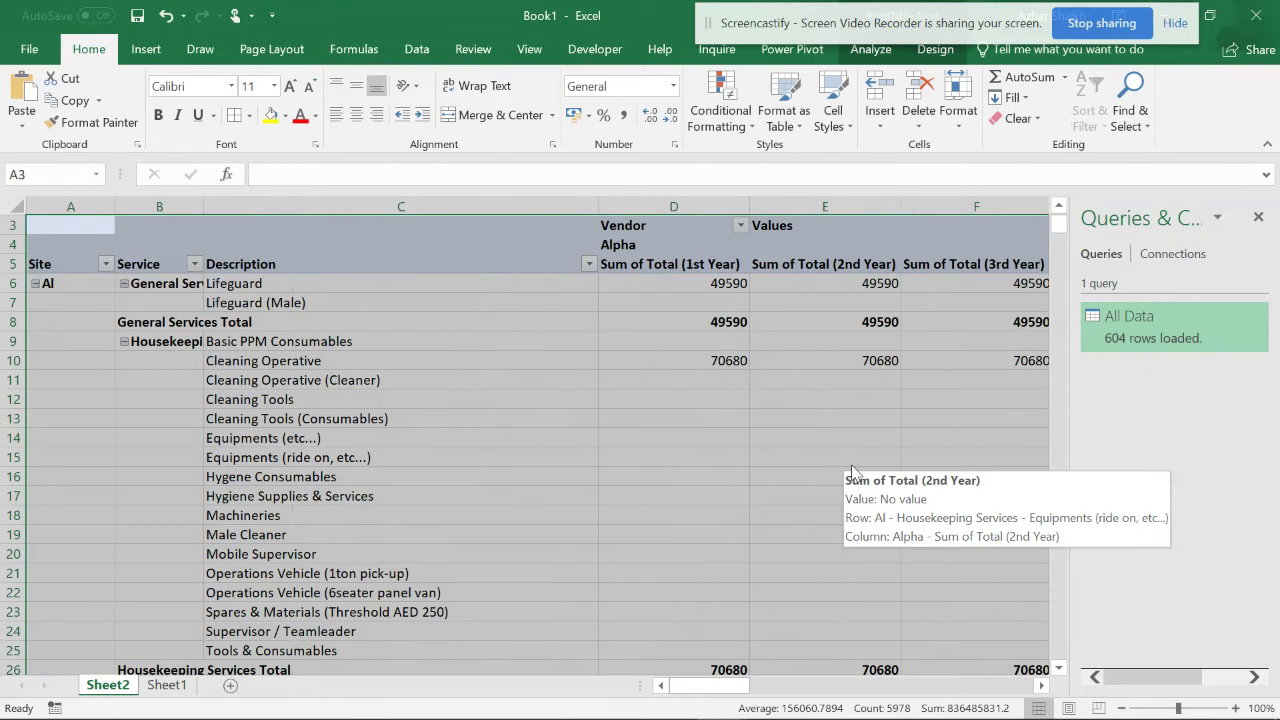
double_click(1162, 326)
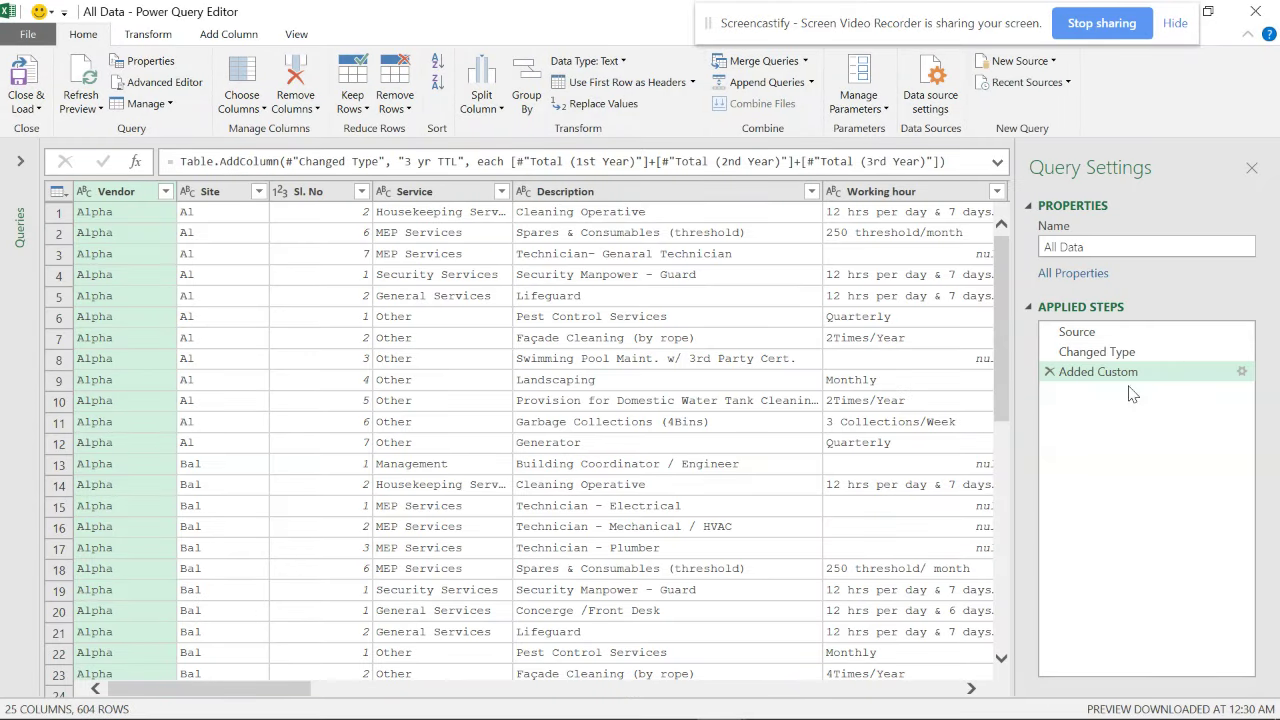
Step: Check that the Source step loads the vendor data, then close Power Query Editor
left_click(1103, 335)
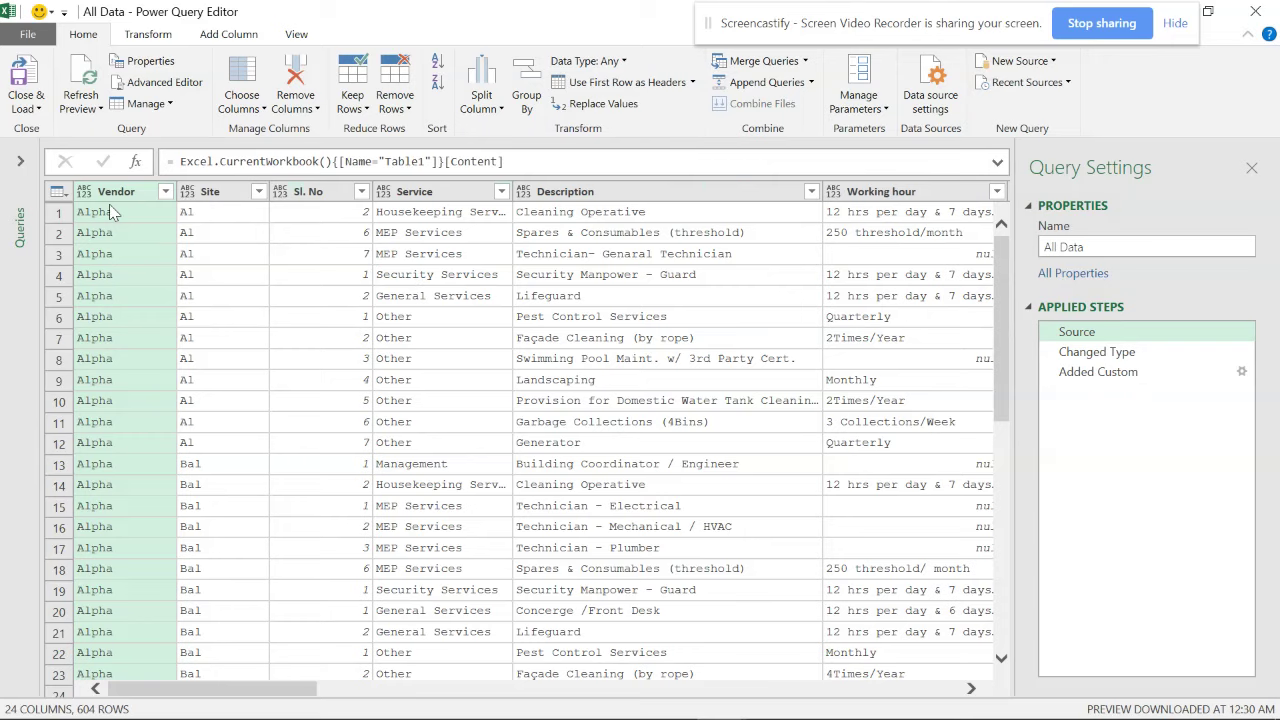
left_click(1255, 11)
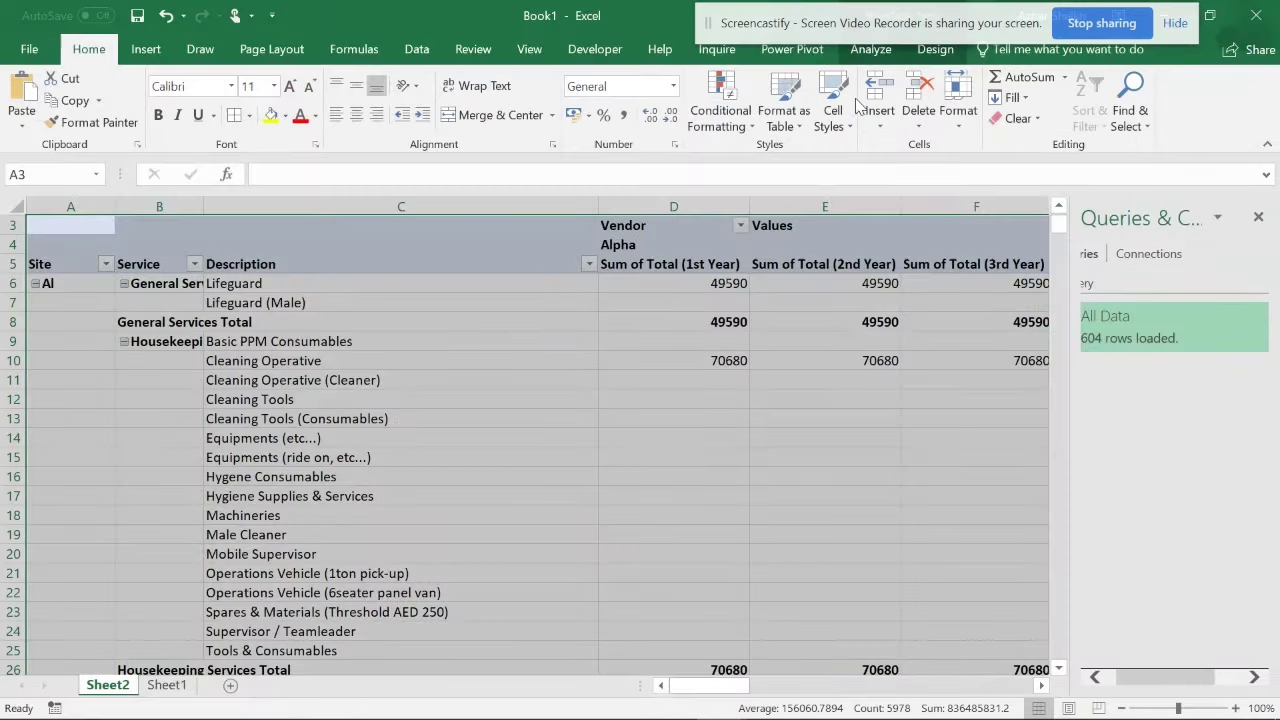
left_click(935, 49)
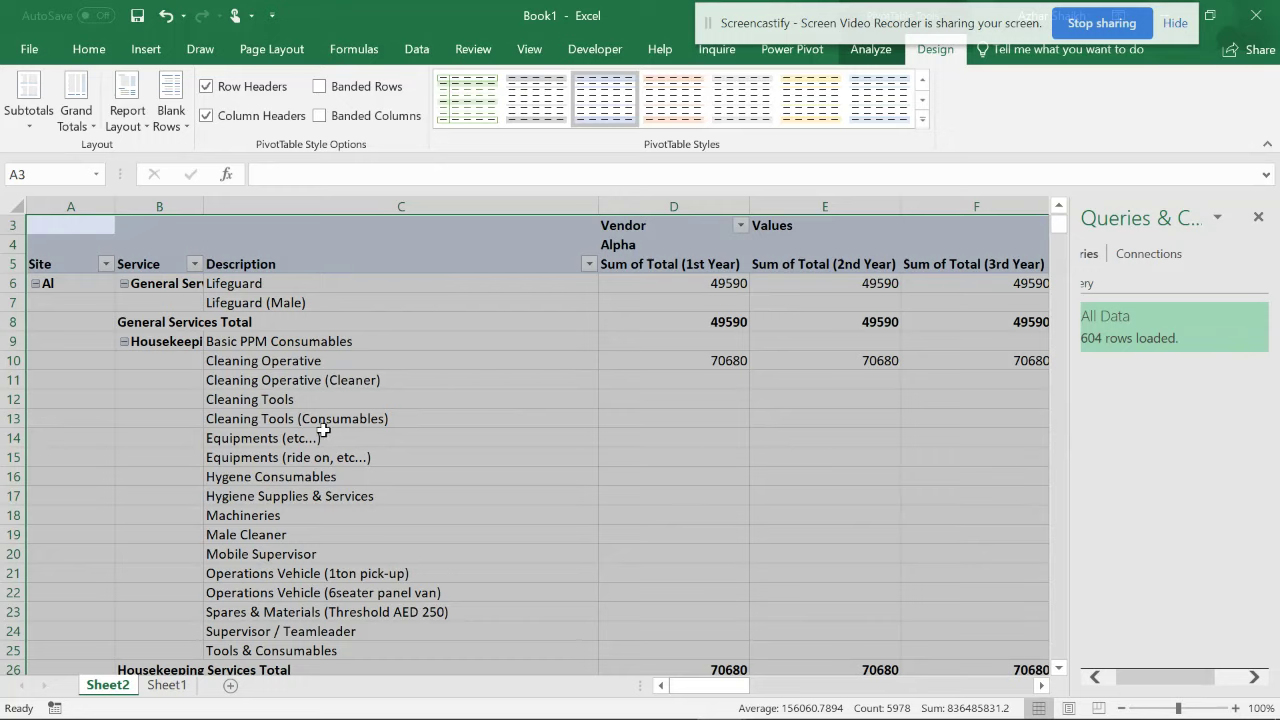
left_click(424, 377)
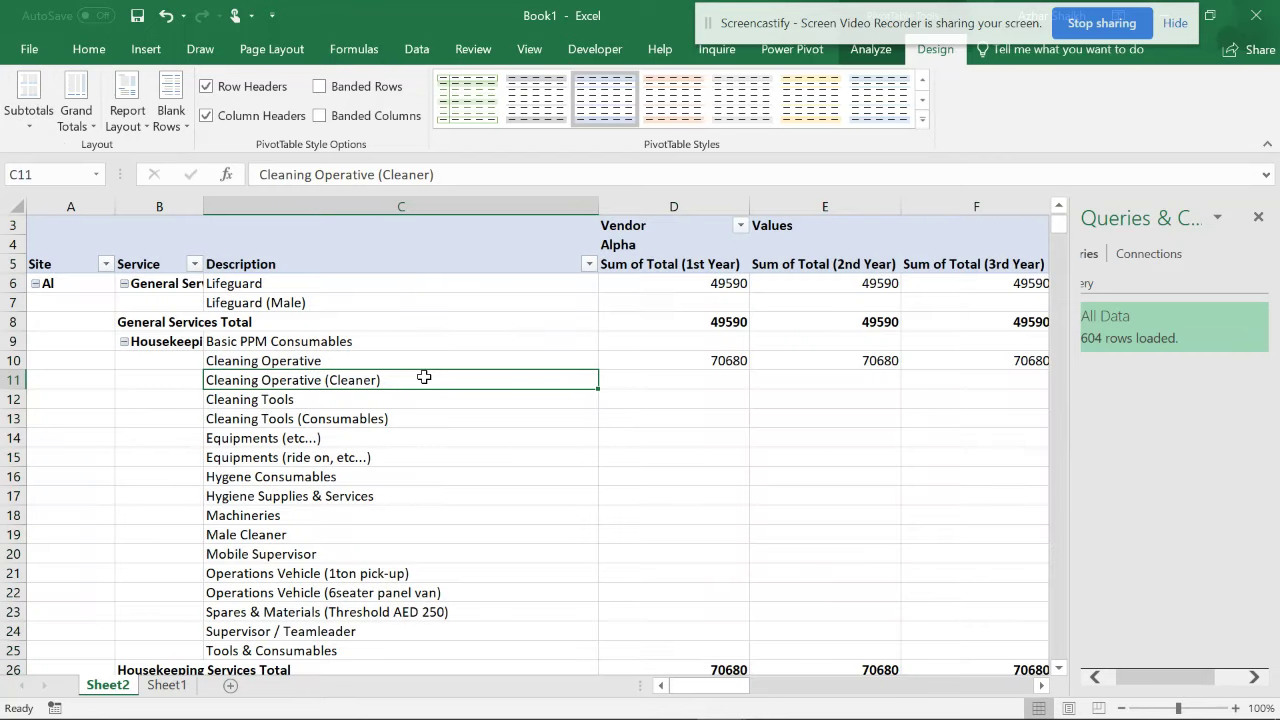
left_click(474, 52)
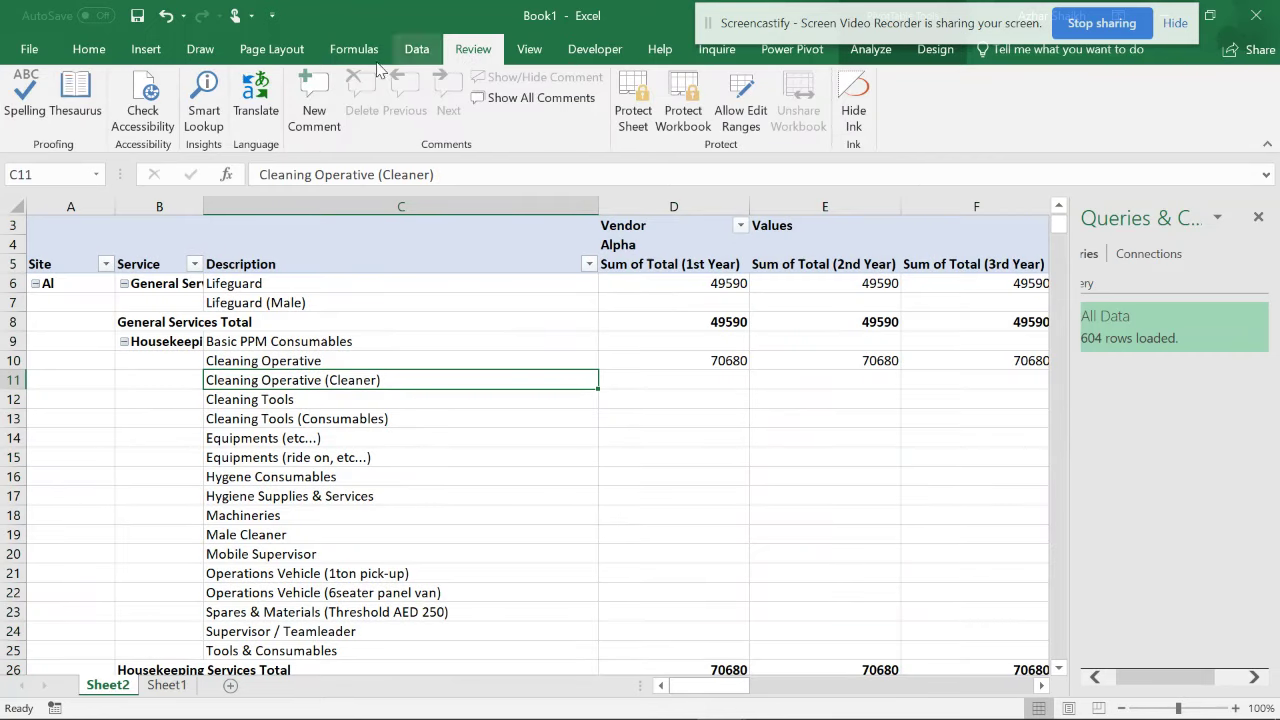
left_click(417, 50)
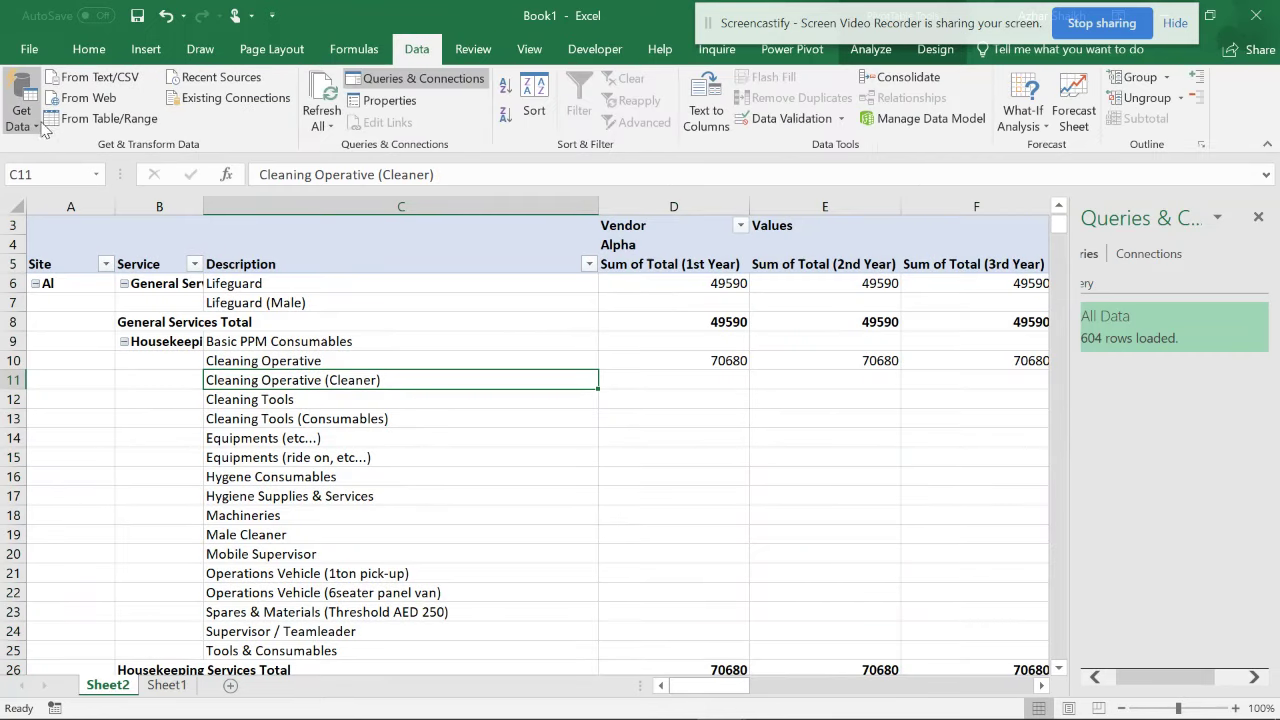
left_click(42, 127)
mouse_move(138, 155)
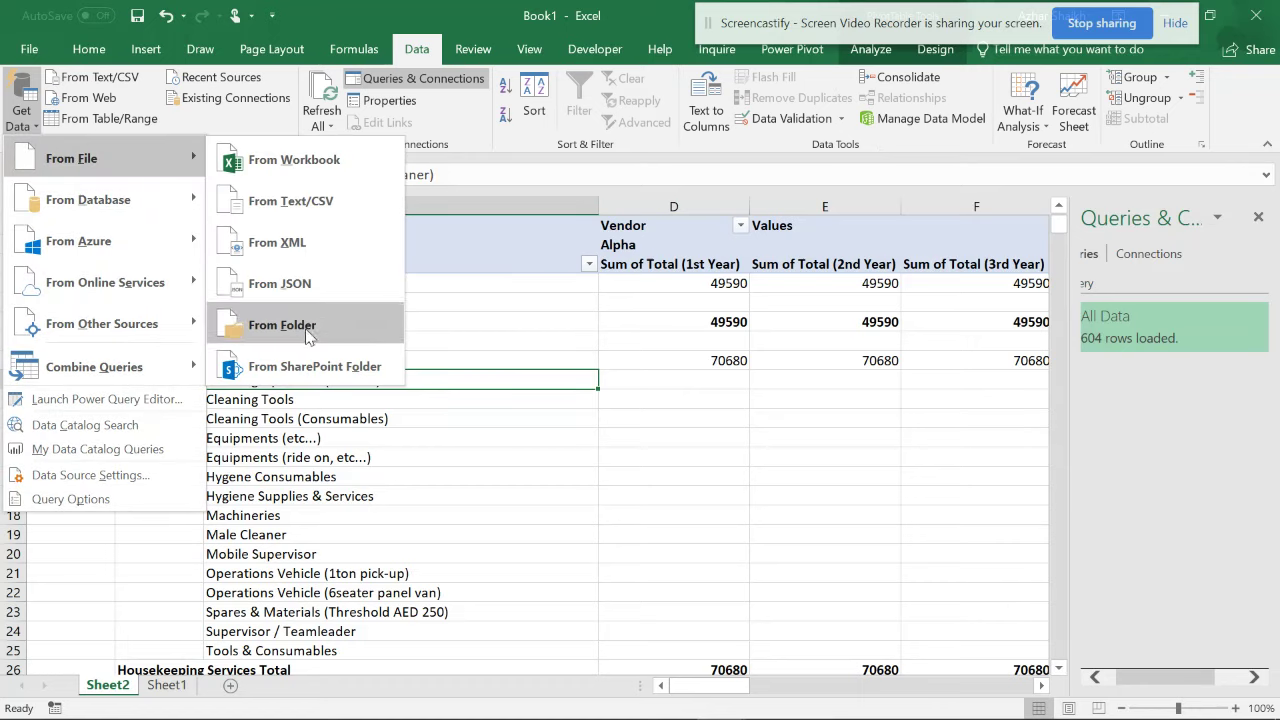
left_click(783, 437)
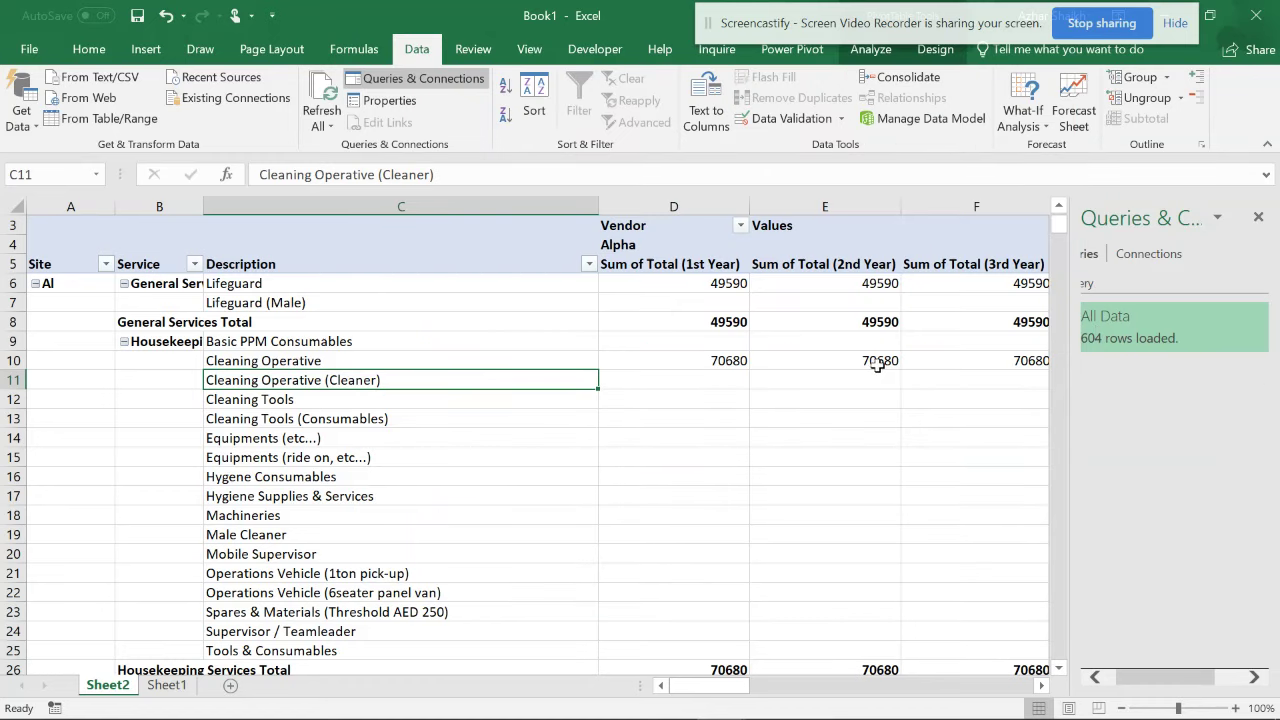
mouse_move(640, 422)
mouse_move(619, 301)
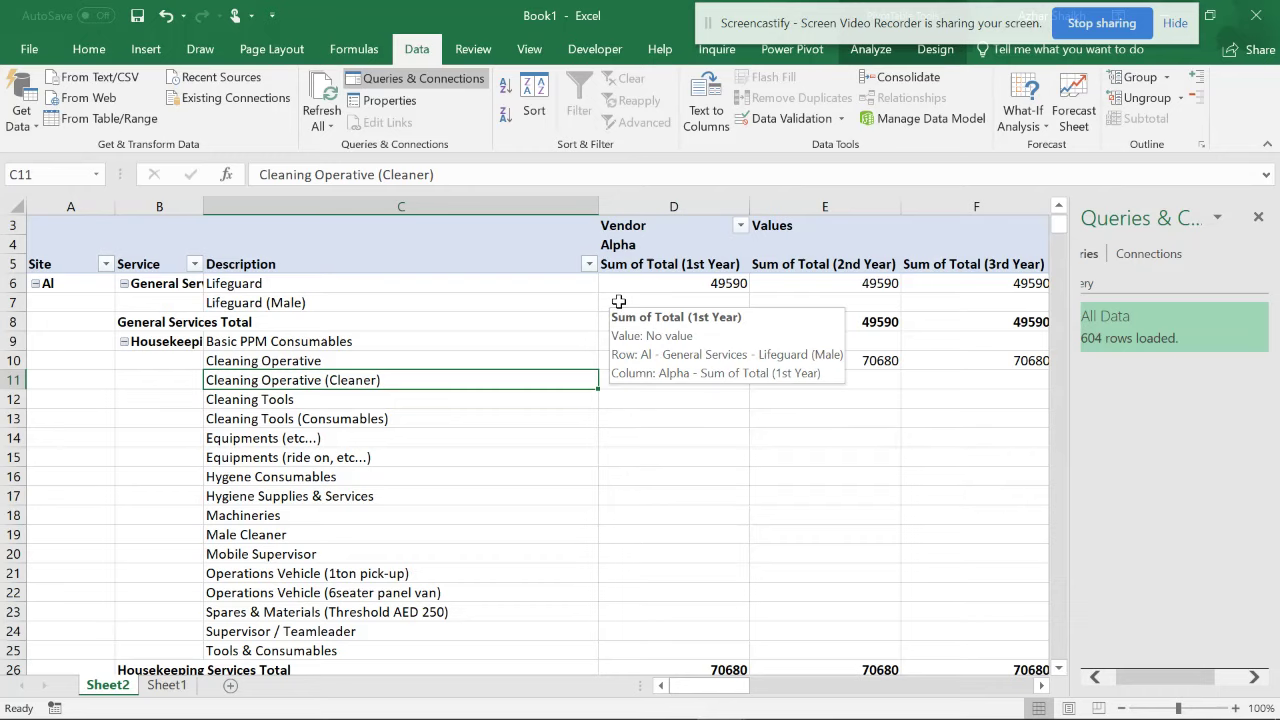